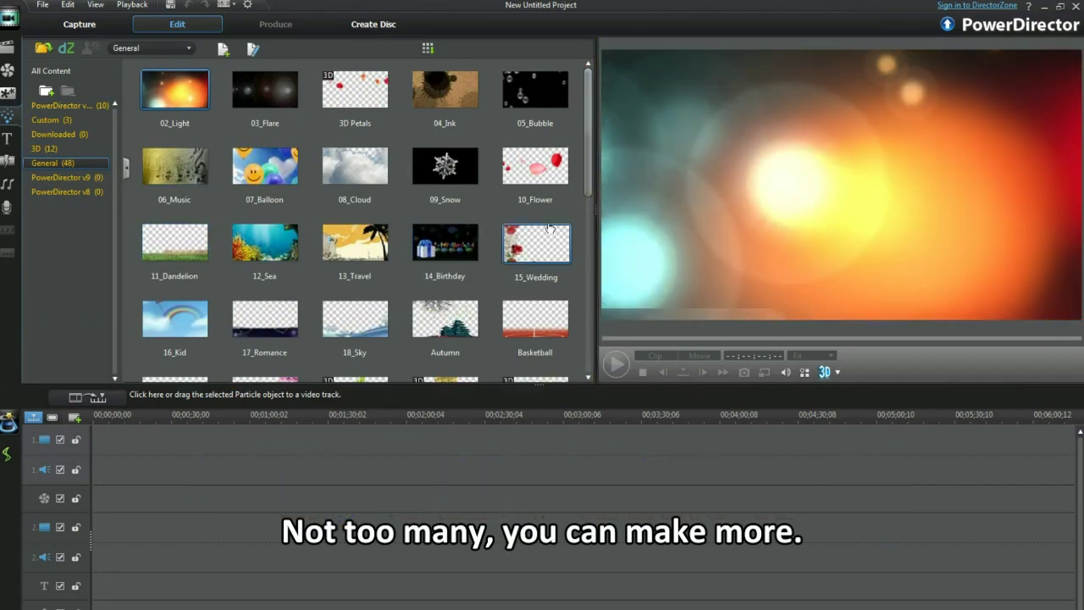
# Step: Enable 3D depth on the Fantasy template's Laser object and save it as custom template '3D Sun'
pyautogui.moveTo(587, 149); pyautogui.dragTo(591, 247)
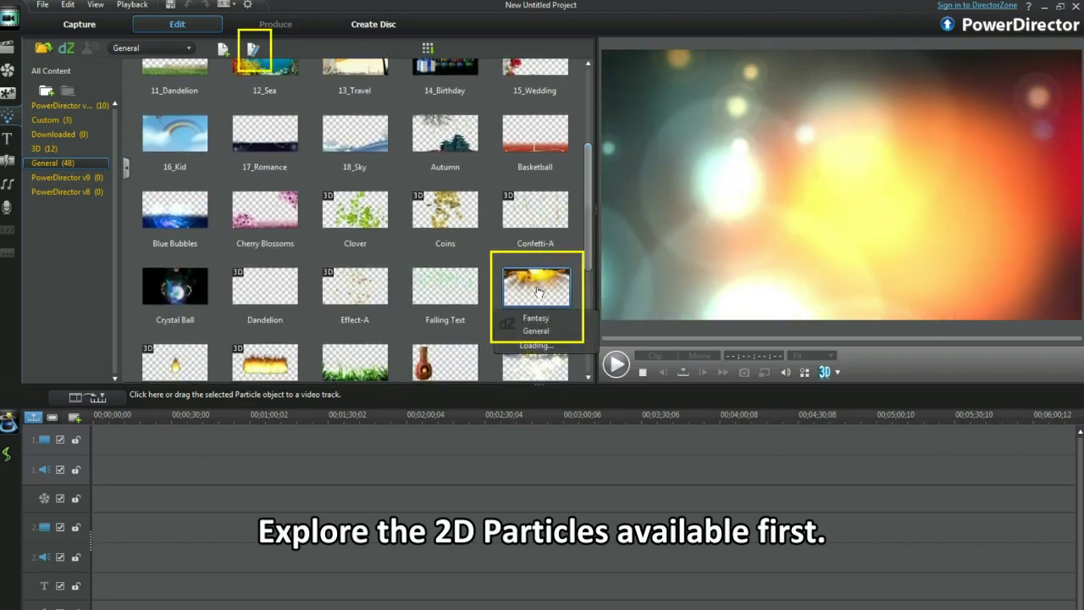
pyautogui.doubleClick(538, 292)
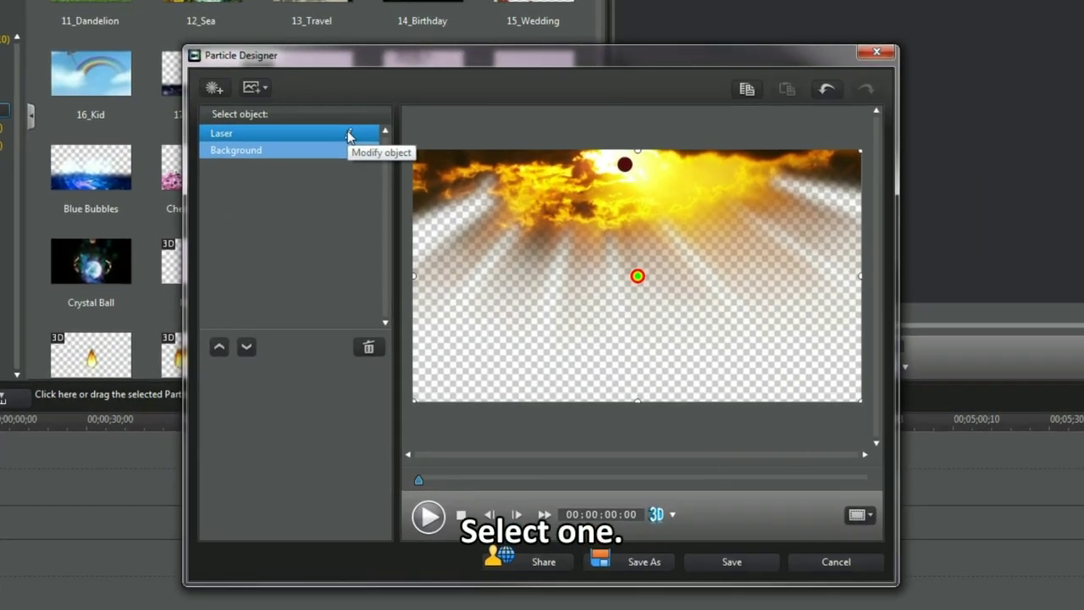
pyautogui.click(384, 187)
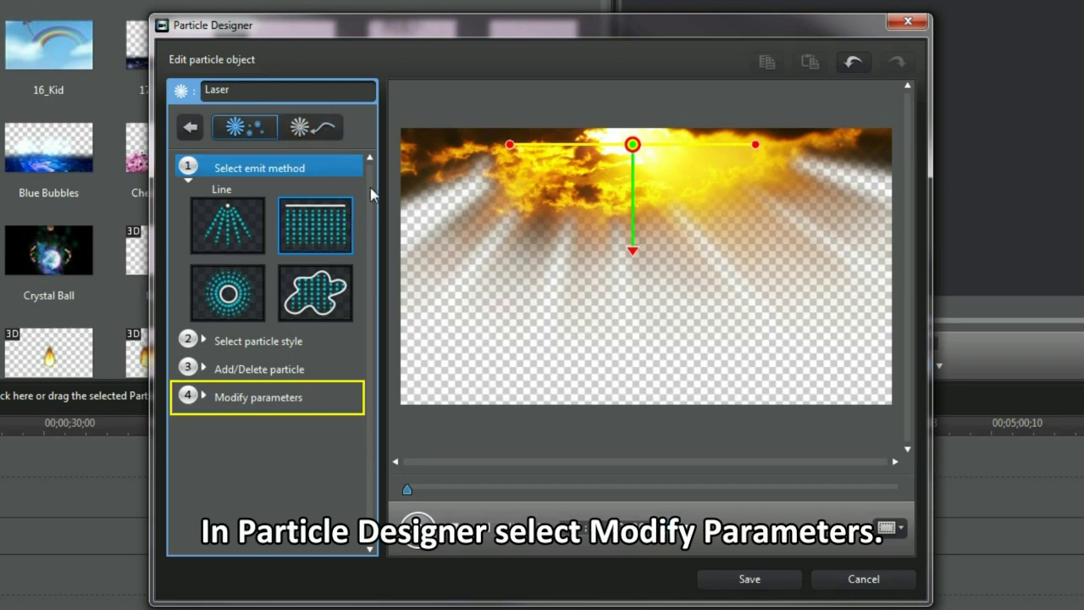
pyautogui.click(204, 399)
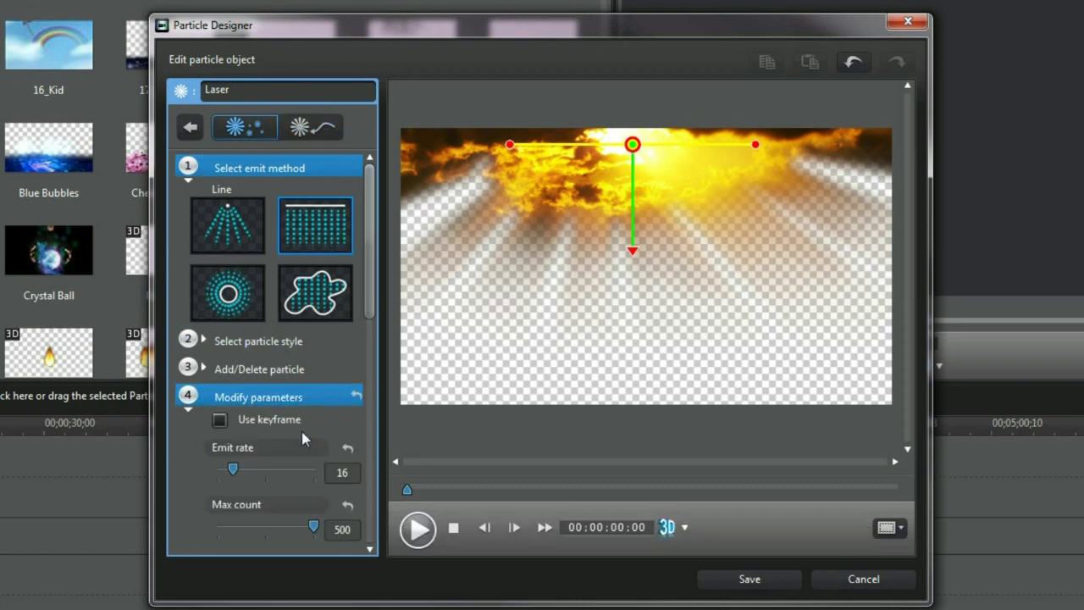
pyautogui.scroll(-10, 372, 348)
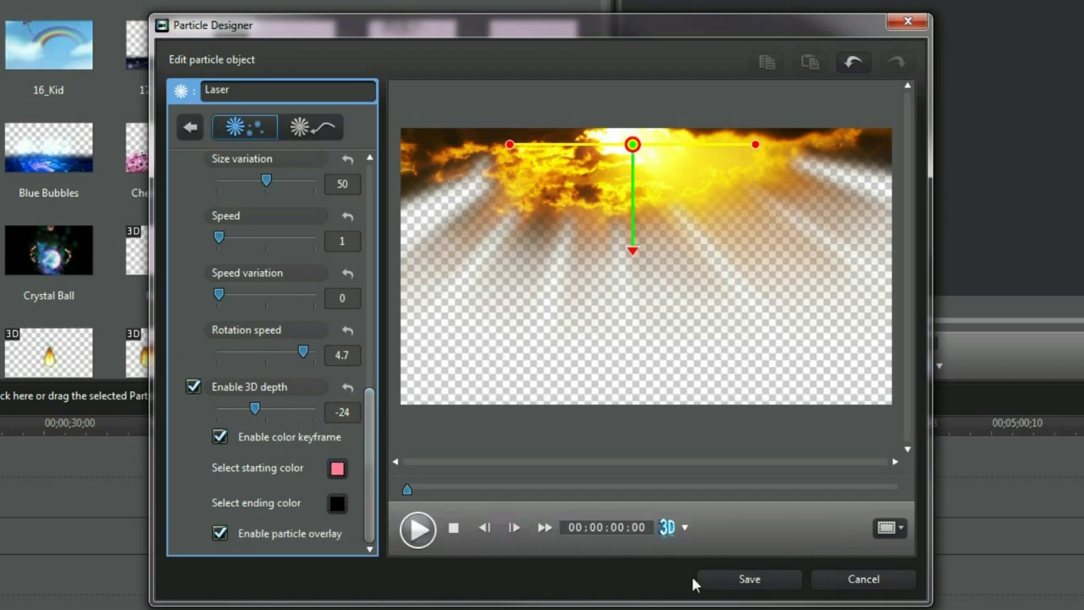
pyautogui.click(749, 580)
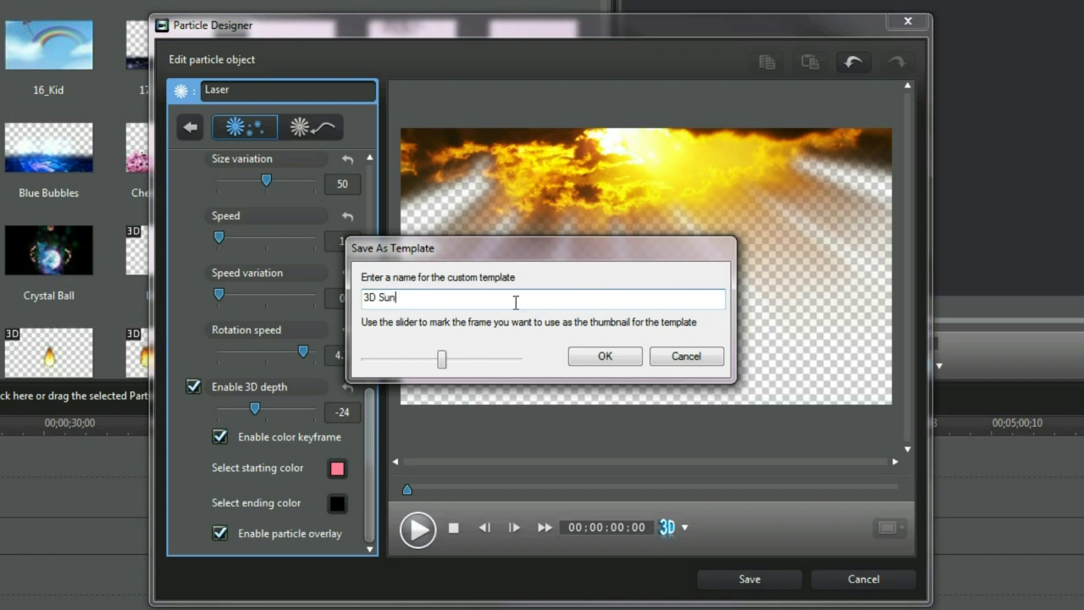
pyautogui.click(605, 357)
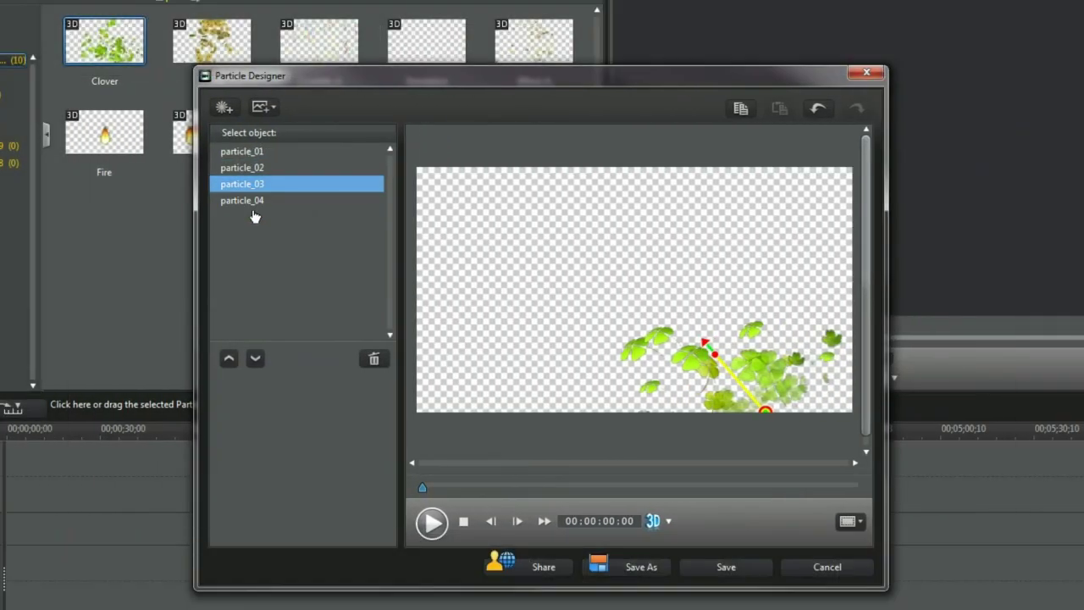
# Step: Select Clover's particle_04 and then particle_02, playing and stopping the preview for each
pyautogui.click(381, 201)
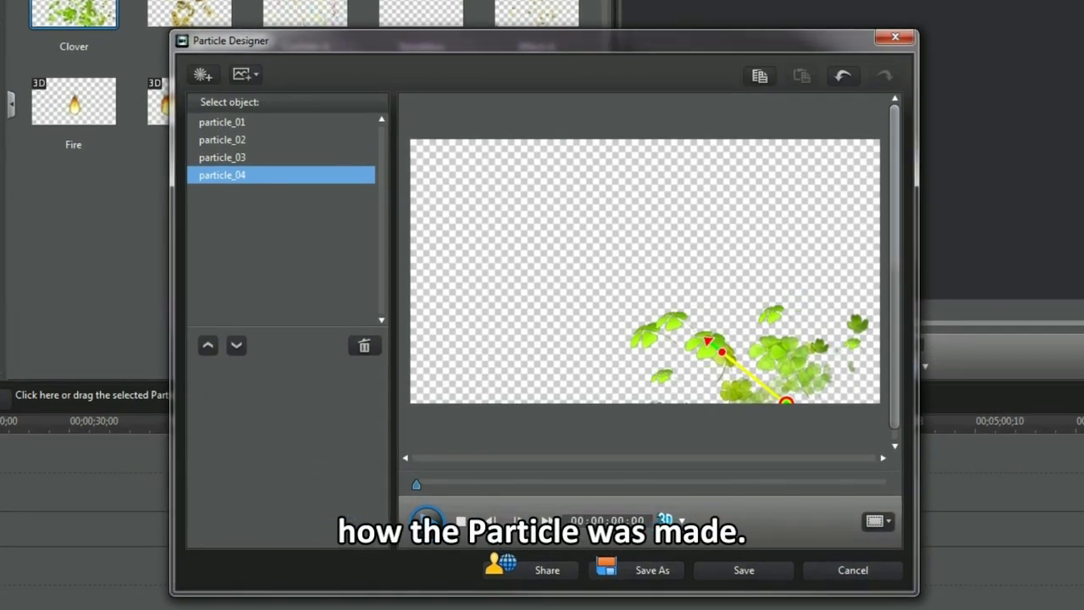
pyautogui.click(431, 521)
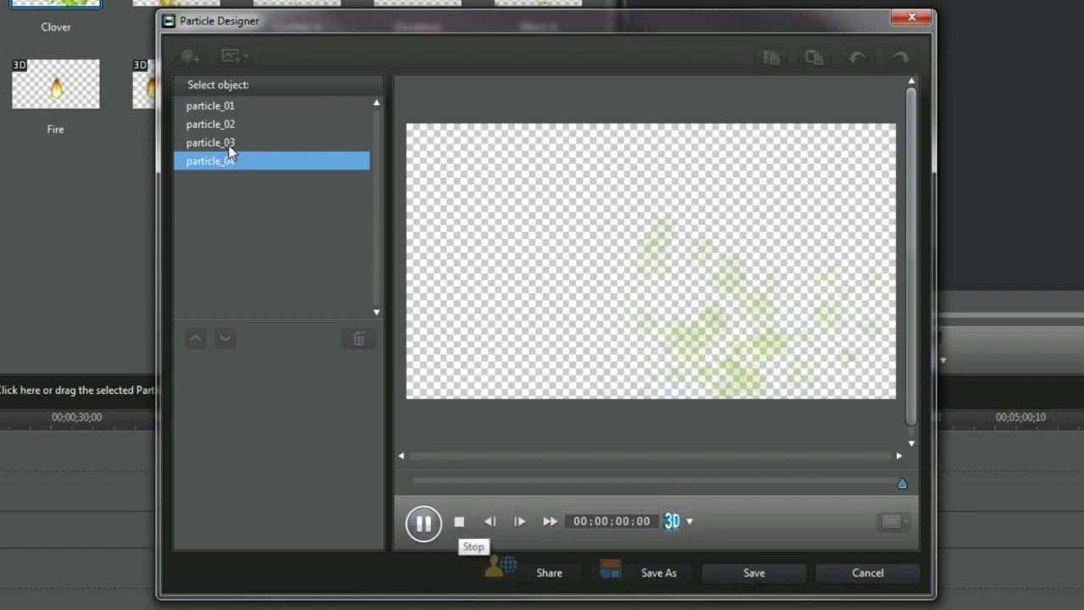
pyautogui.click(459, 521)
pyautogui.click(258, 126)
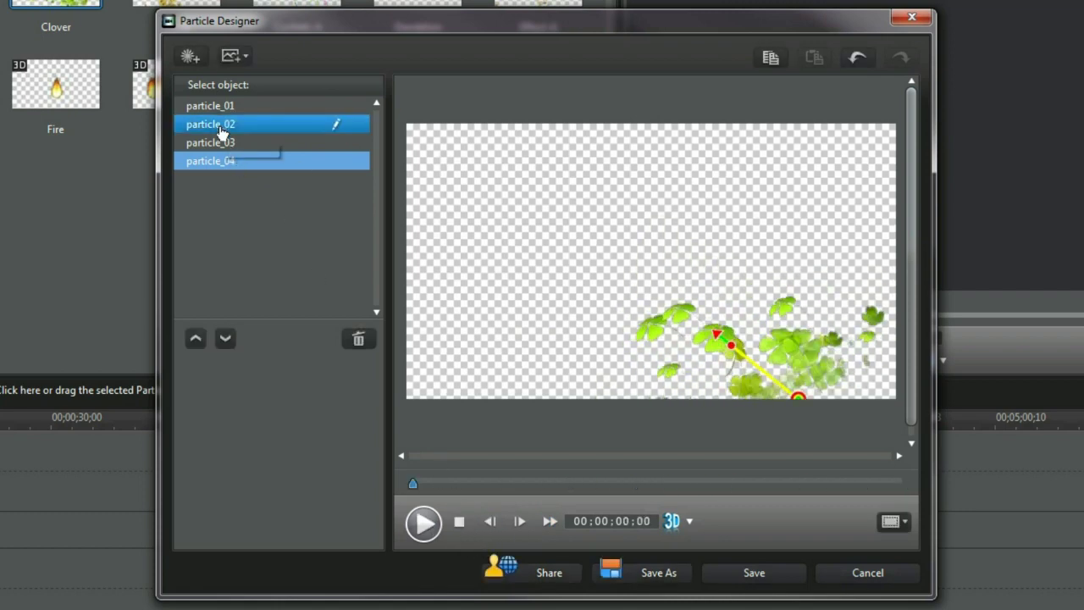
pyautogui.click(432, 543)
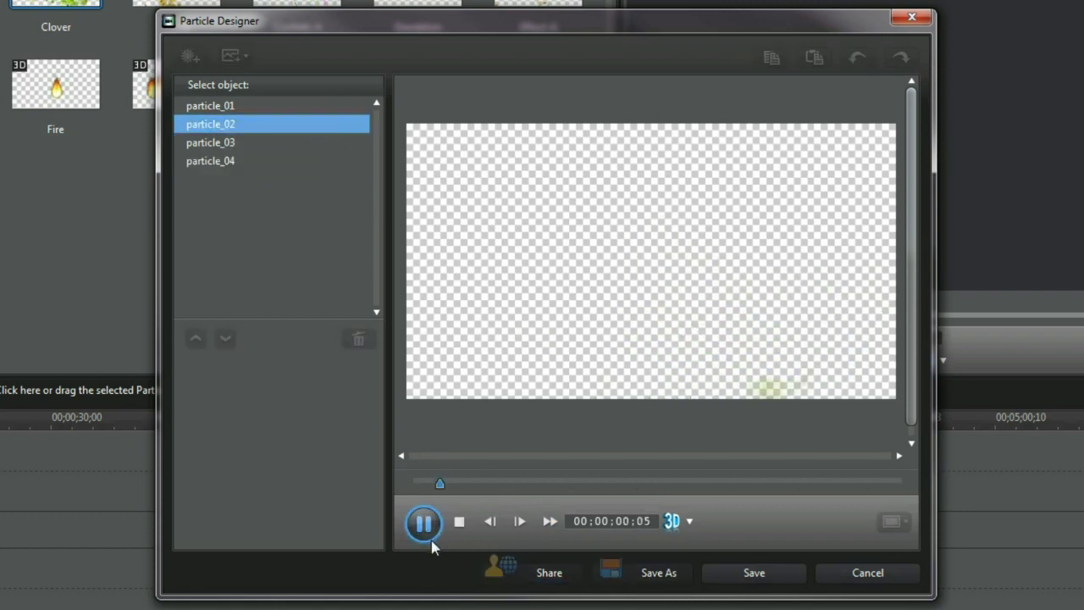
pyautogui.click(458, 521)
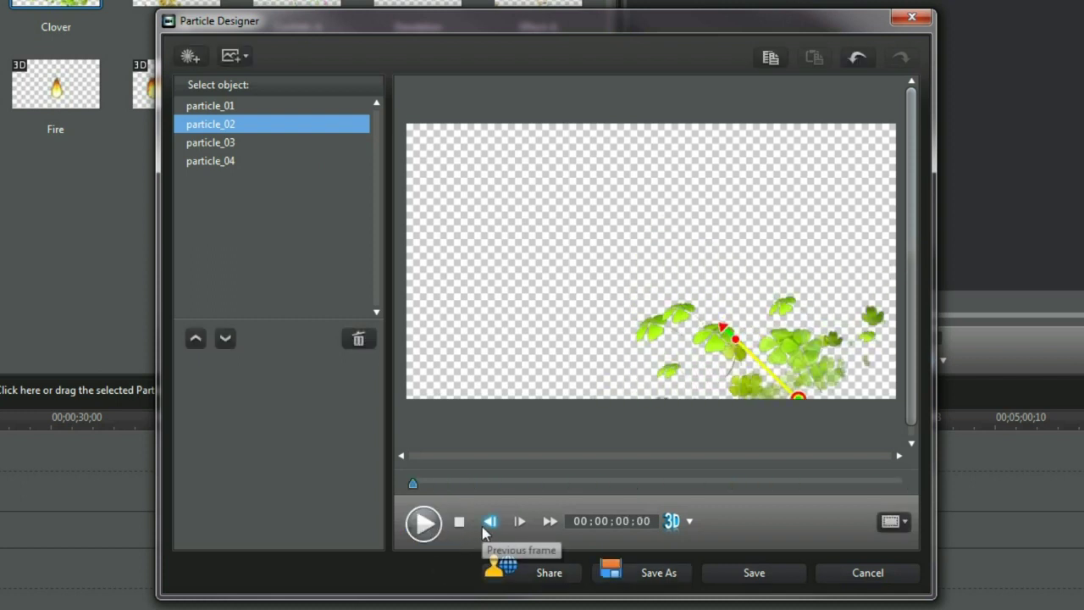
# Step: Review particle_02's parameters down to Enable 3D depth, then save and close the design
pyautogui.click(338, 126)
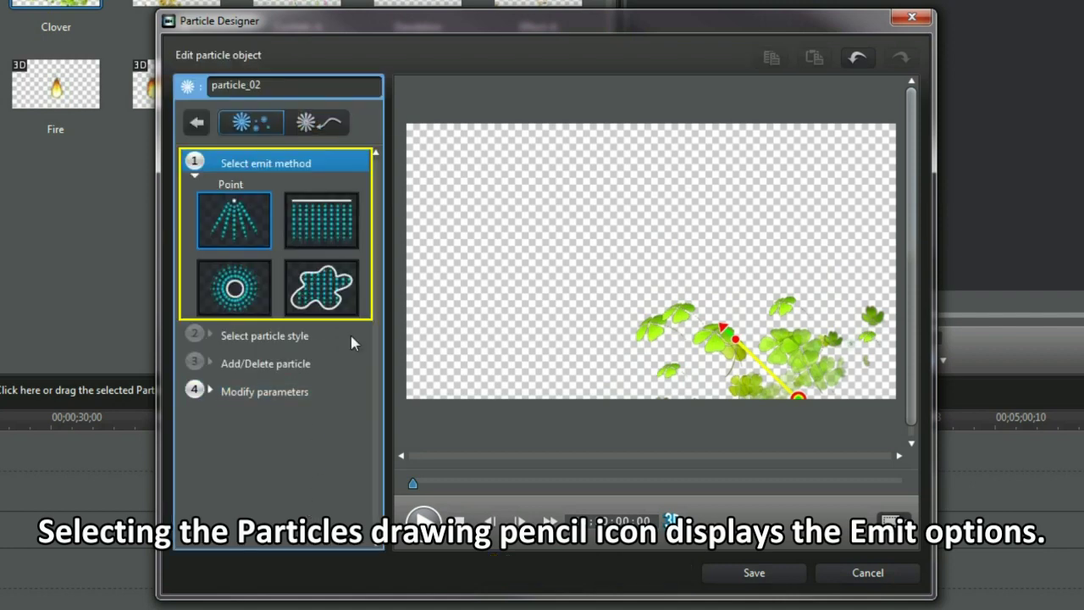
pyautogui.click(254, 393)
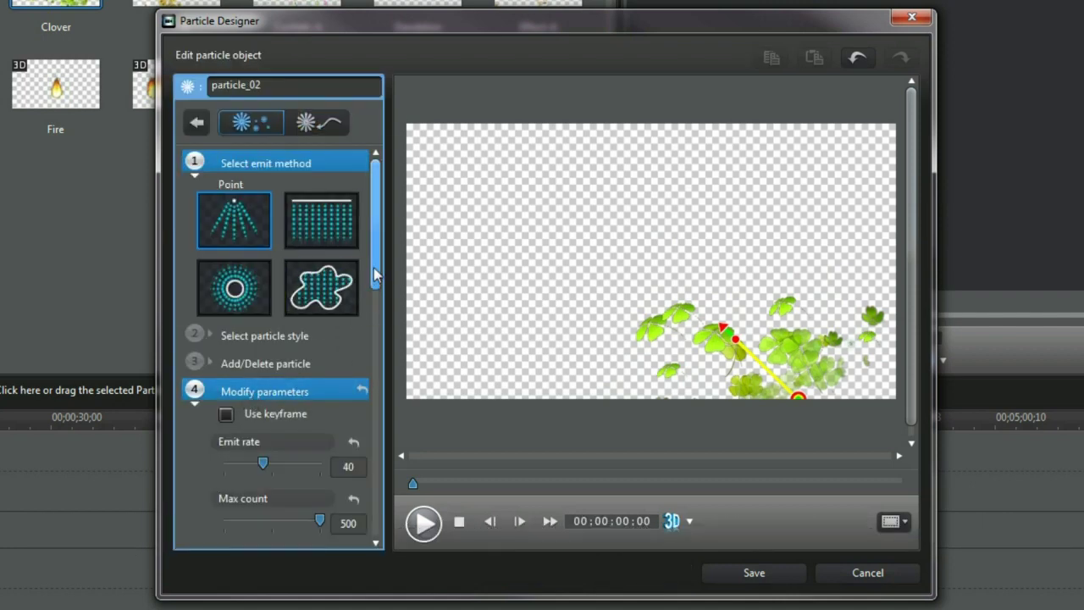
pyautogui.moveTo(375, 275); pyautogui.dragTo(375, 519)
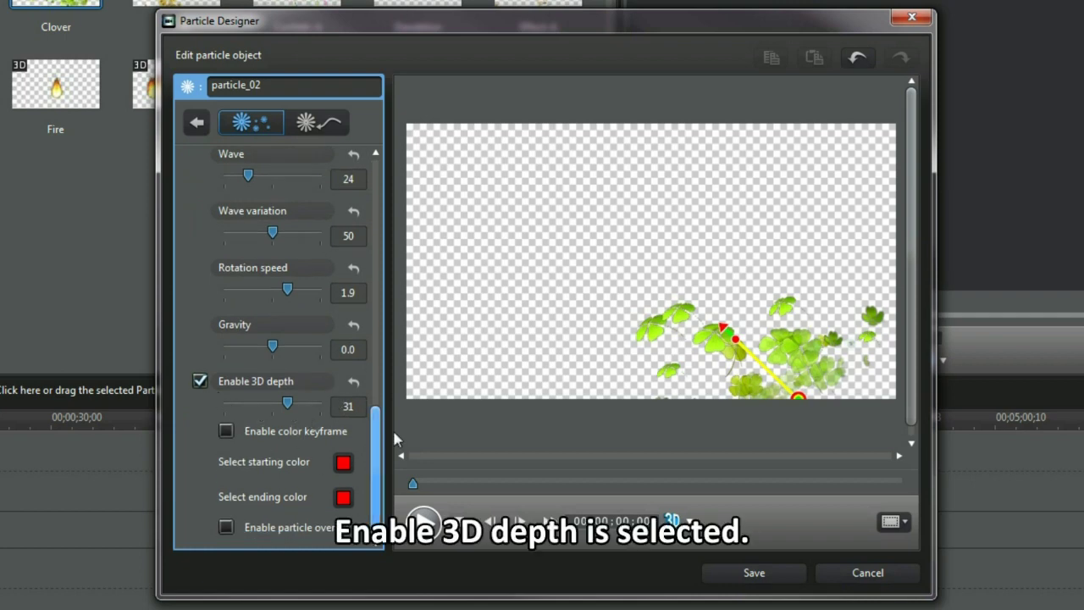
pyautogui.click(753, 572)
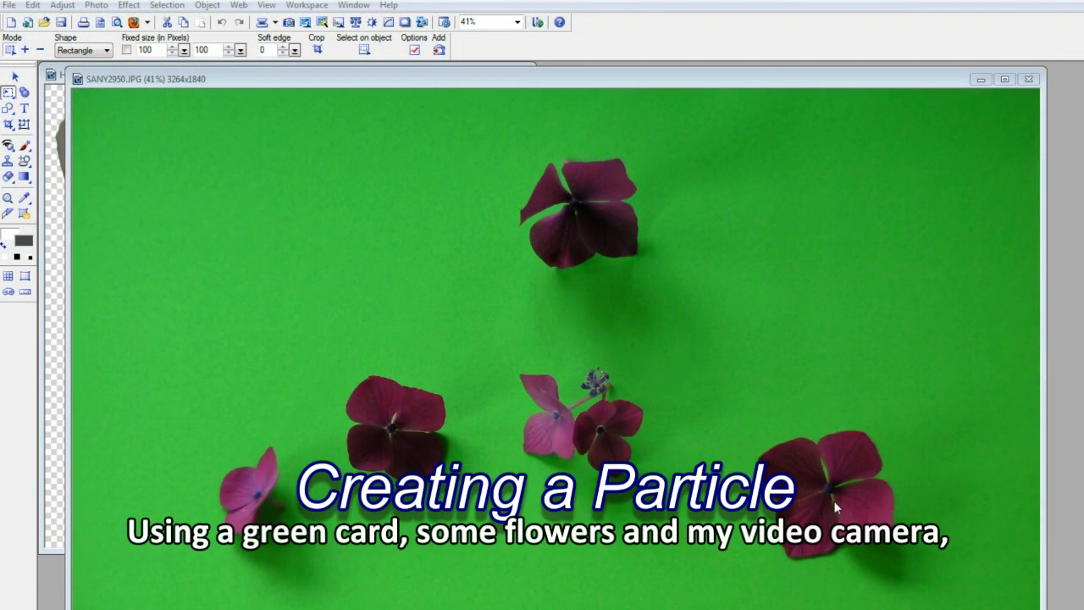
# Step: Close SANY2950 and paste the top petal from the flower photo into the Untitled image
pyautogui.click(978, 80)
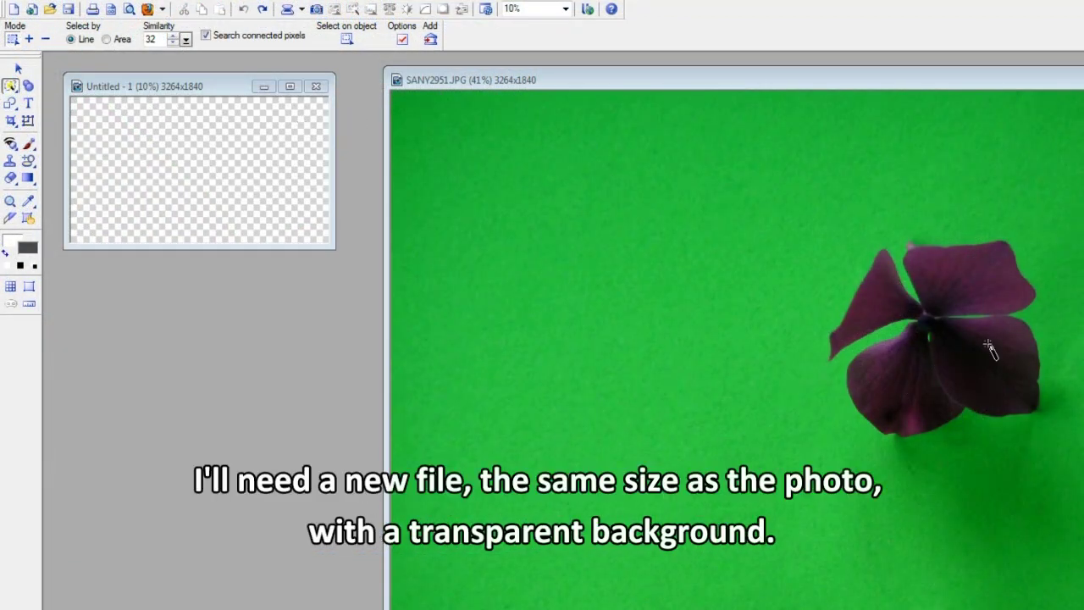
pyautogui.click(990, 264)
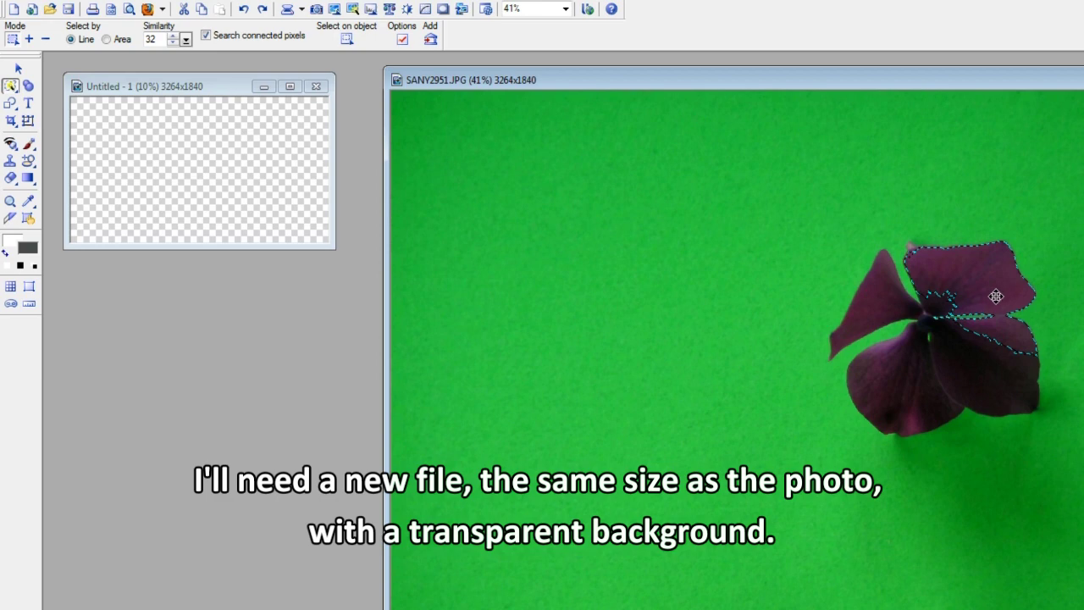
pyautogui.click(233, 102)
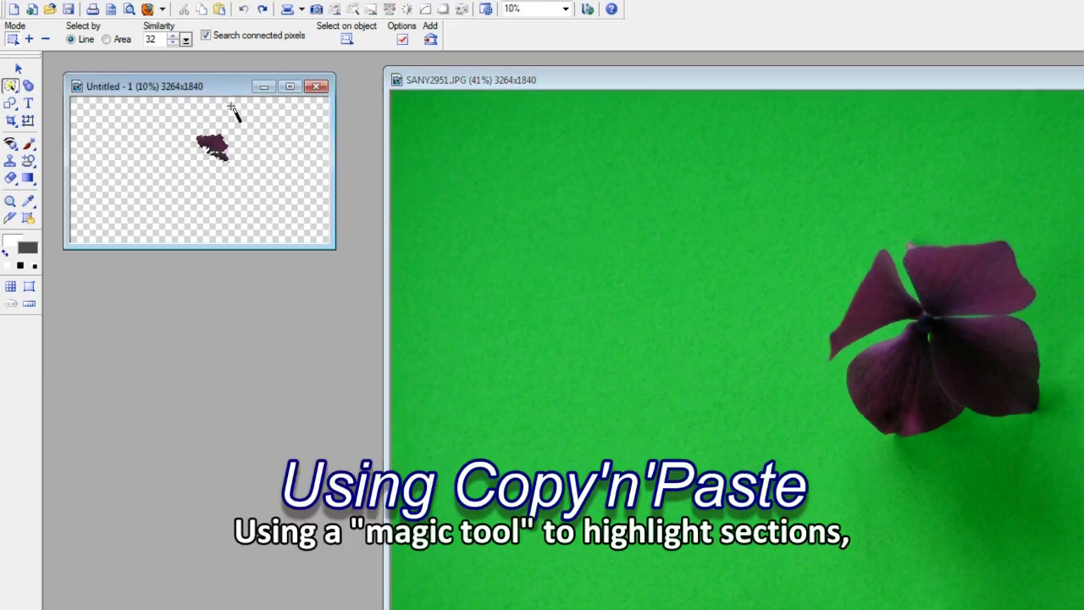
pyautogui.click(875, 303)
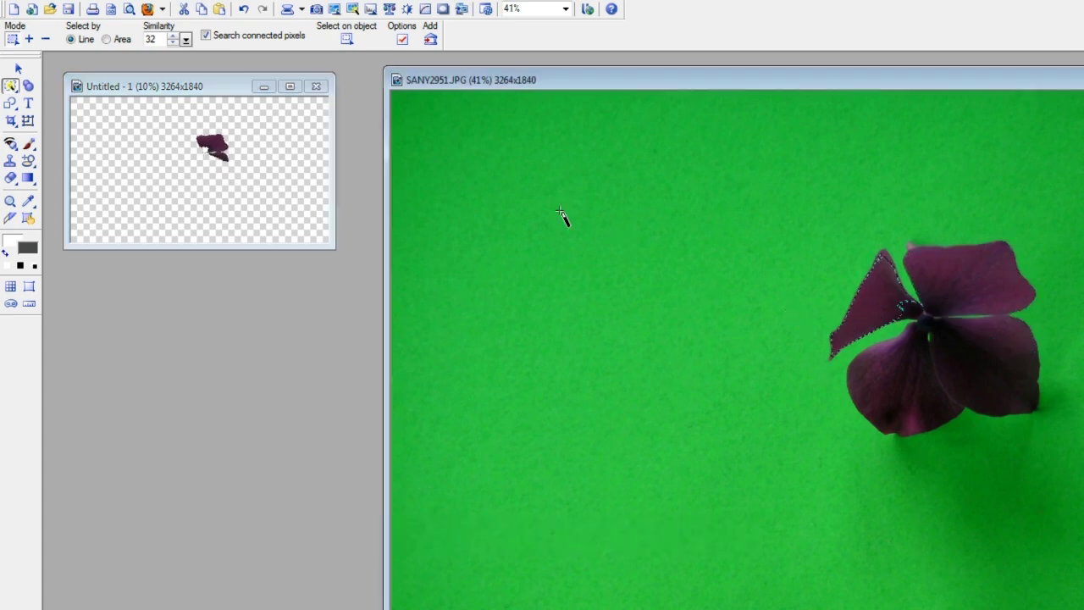
pyautogui.click(227, 87)
pyautogui.hotkey('ctrl', 'v')
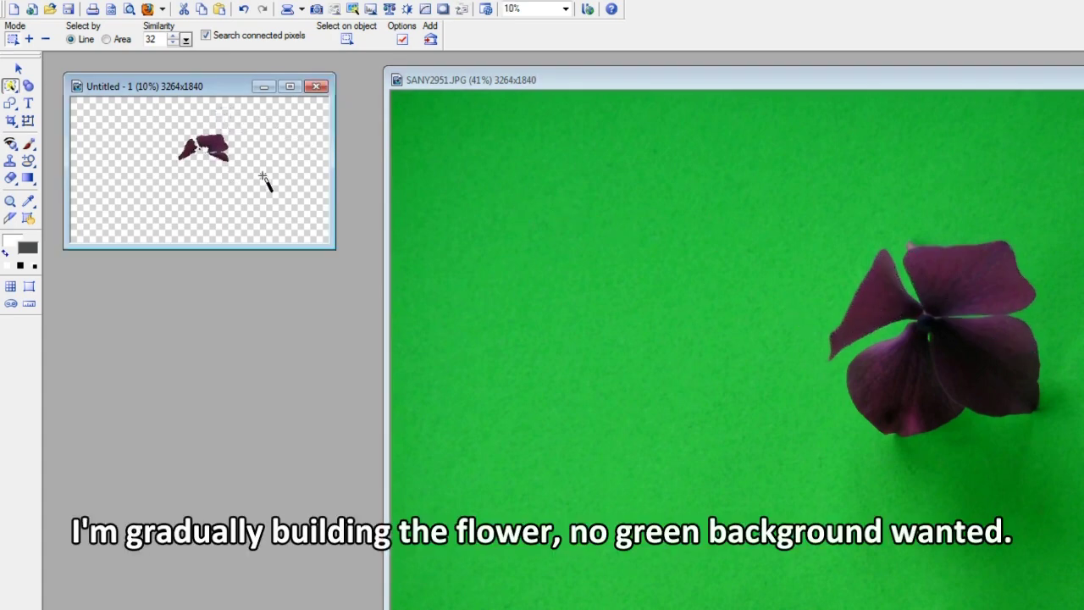
# Step: Paste the upper-left petal into Untitled and zoom in on the assembled flower
pyautogui.click(889, 388)
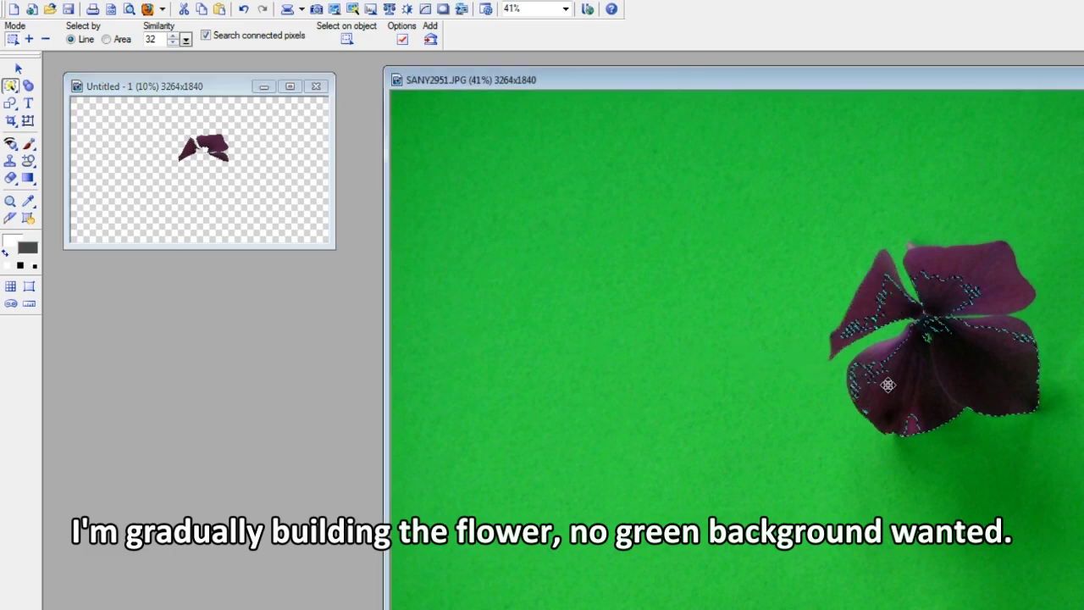
pyautogui.click(228, 91)
pyautogui.hotkey('ctrl', 'v')
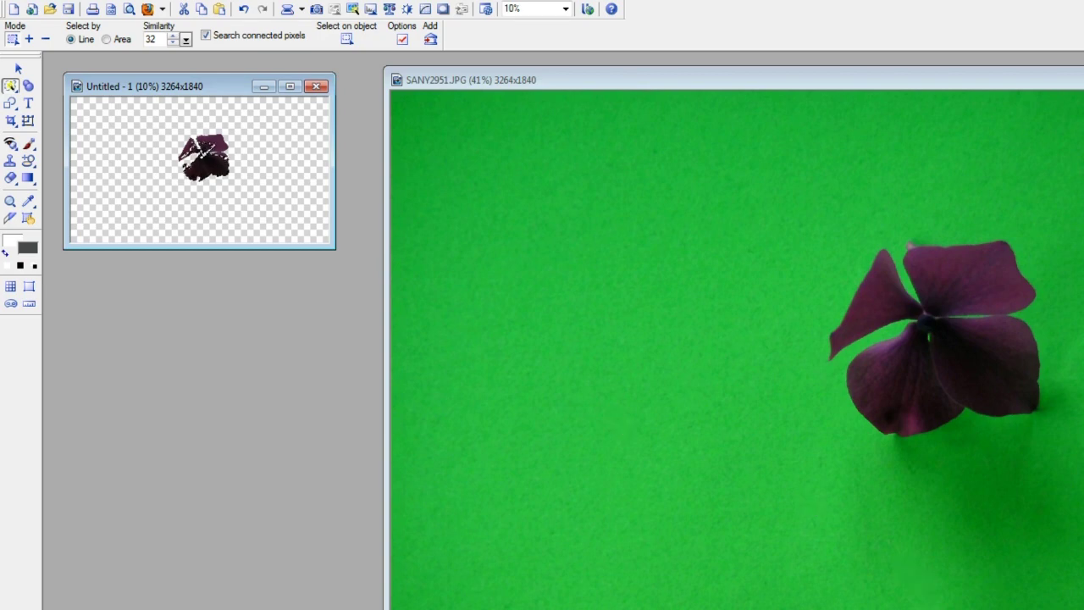
pyautogui.click(9, 202)
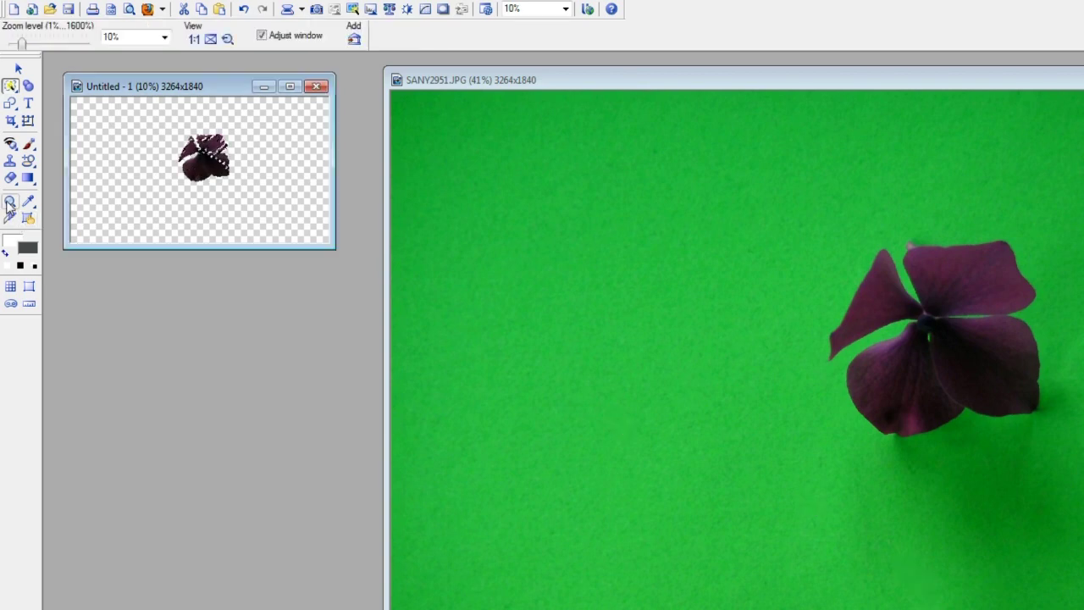
pyautogui.click(92, 203)
# Step: Save the previous assembled flower image as PetSingle008.png
pyautogui.click(134, 222)
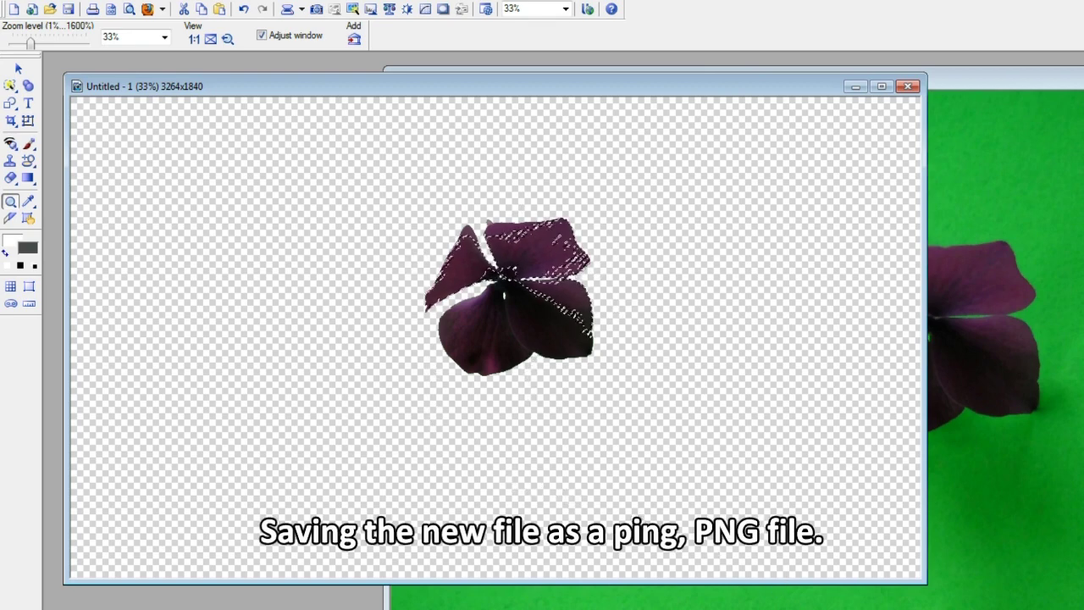
pyautogui.hotkey('ctrl', 's')
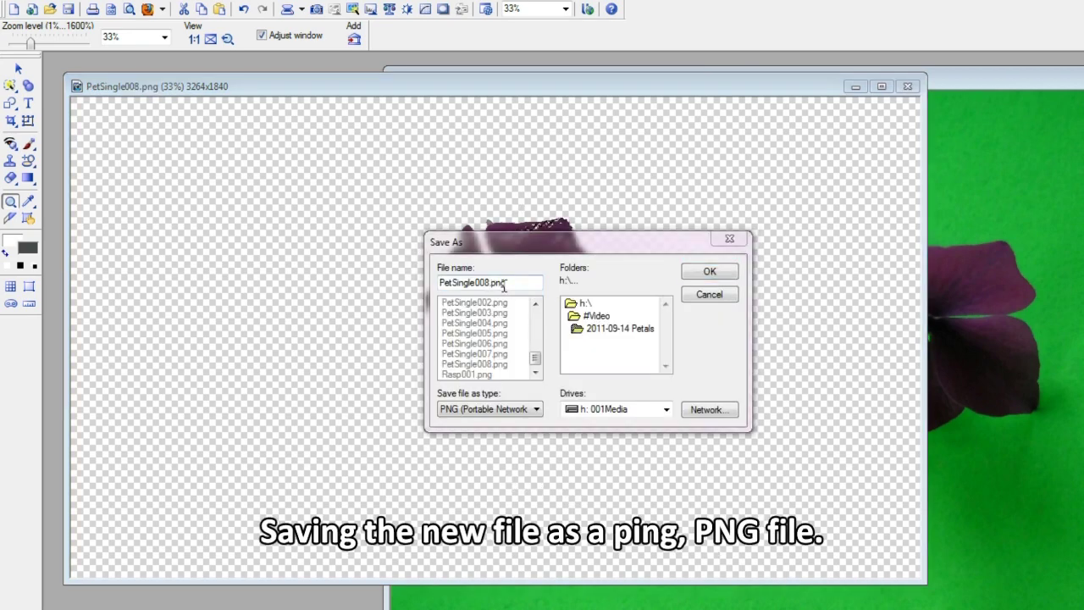
pyautogui.click(710, 273)
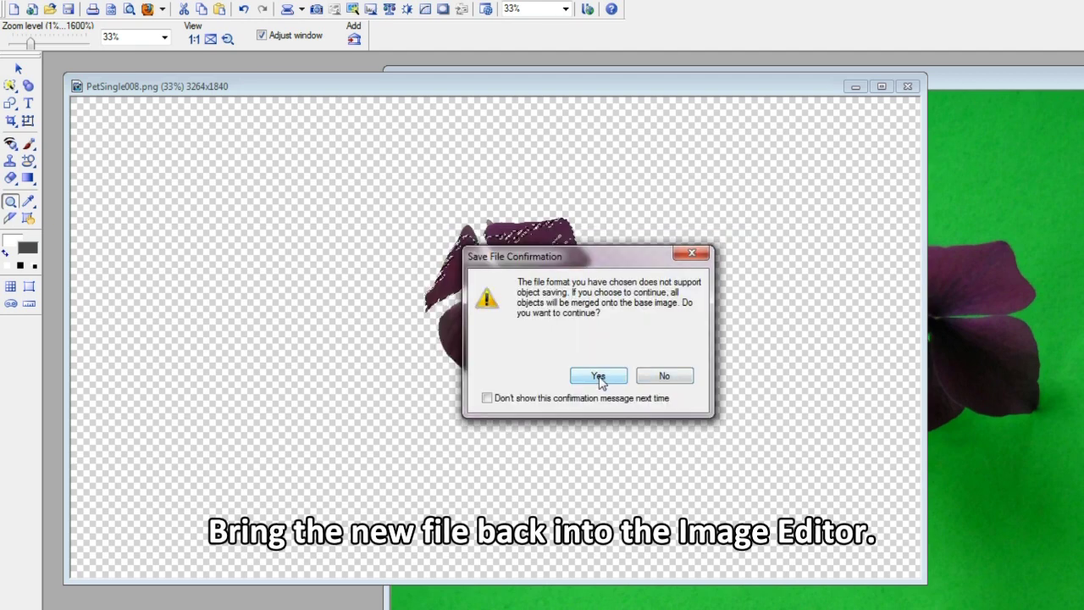
pyautogui.click(599, 377)
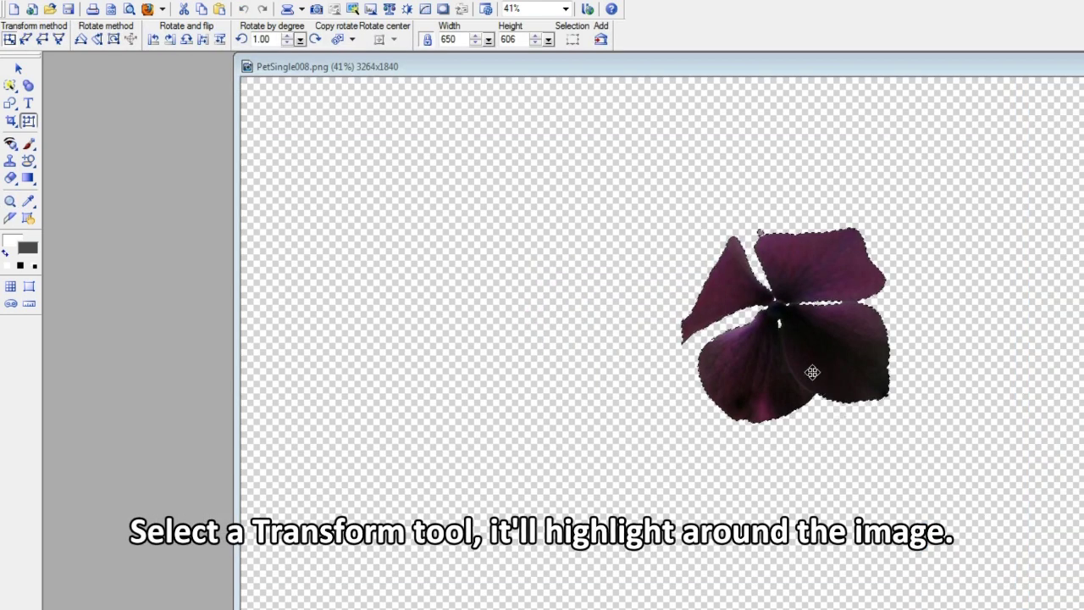
# Step: Drag the cut-out flower into a new image and save it as Hydr019.png
pyautogui.moveTo(798, 349); pyautogui.dragTo(155, 349)
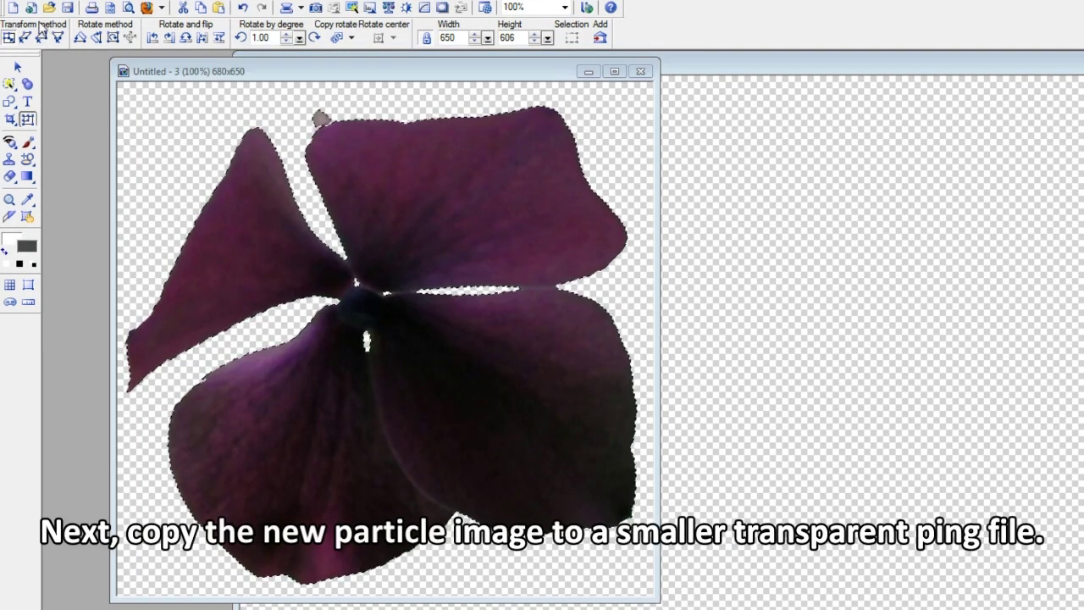
pyautogui.hotkey('alt', 'f')
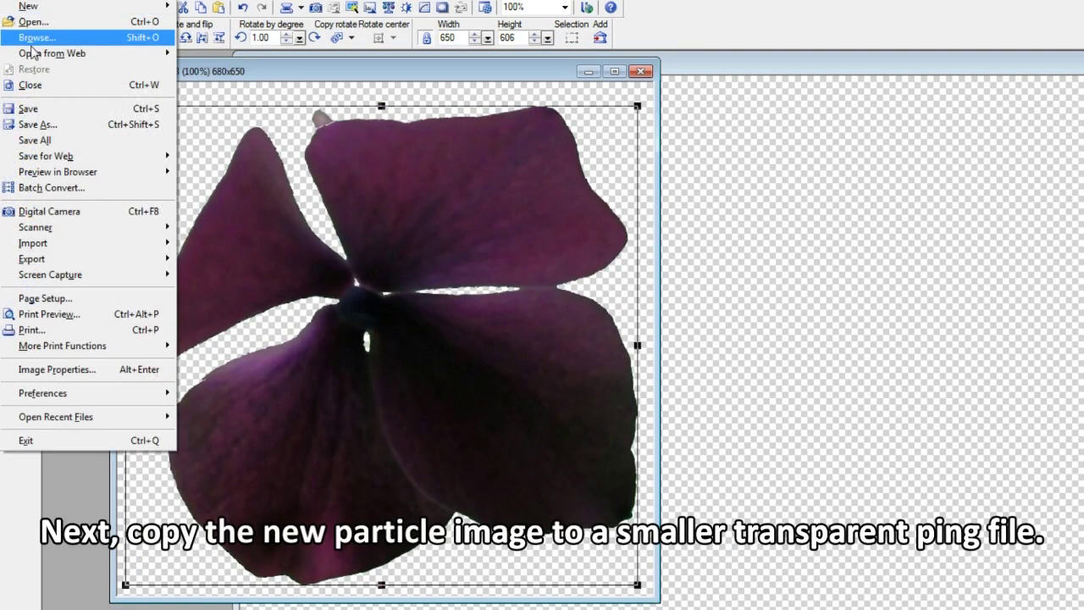
pyautogui.click(25, 121)
pyautogui.moveTo(535, 326); pyautogui.dragTo(537, 332)
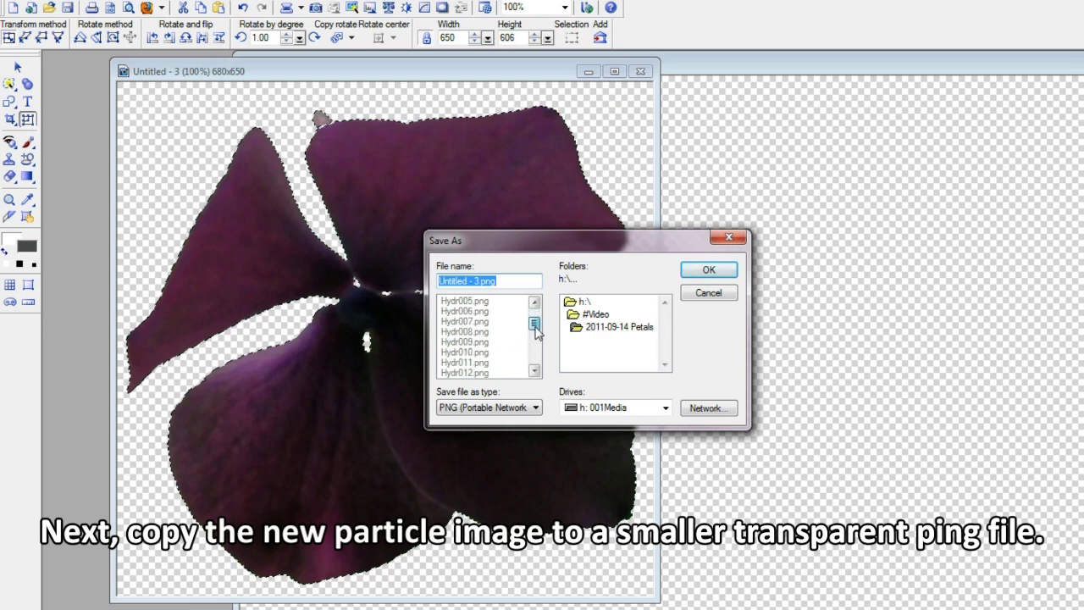
pyautogui.click(478, 332)
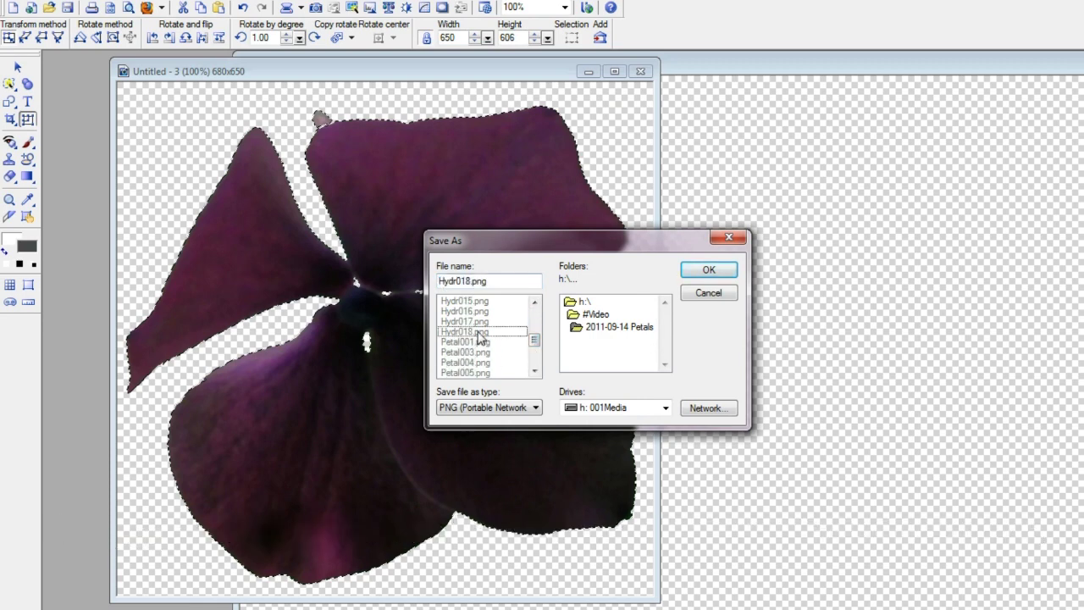
pyautogui.click(467, 281)
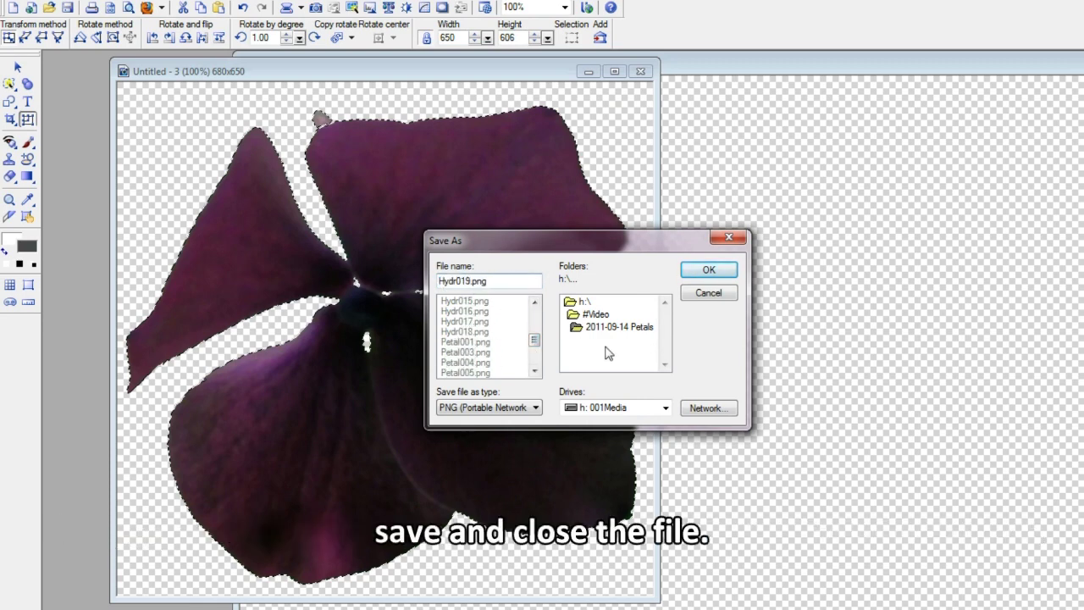
pyautogui.click(708, 270)
pyautogui.click(593, 373)
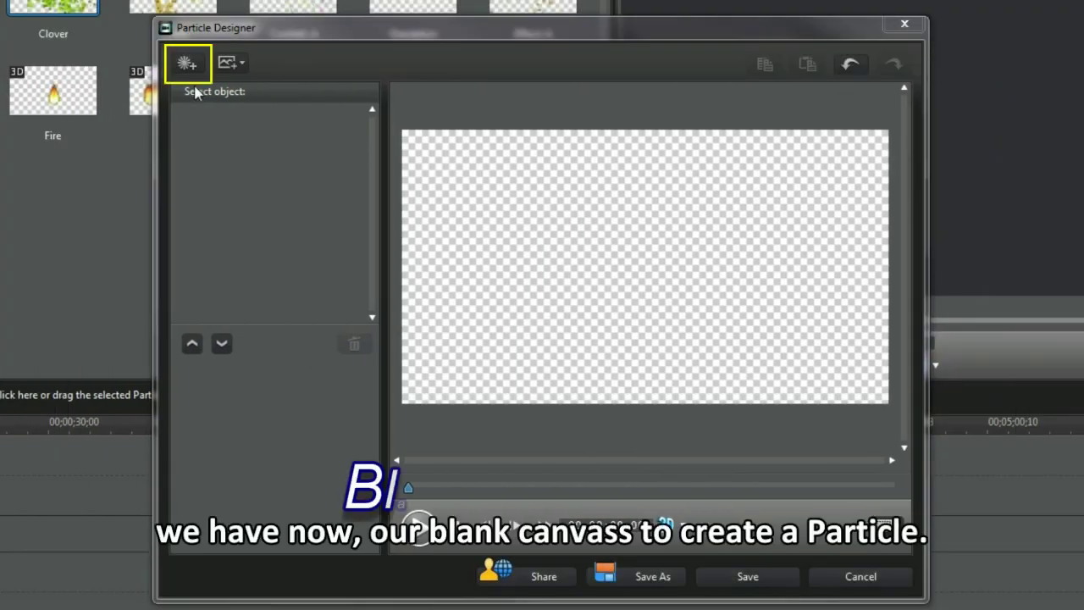
# Step: Add a default particle object and expand its Add/Delete particle settings
pyautogui.click(187, 66)
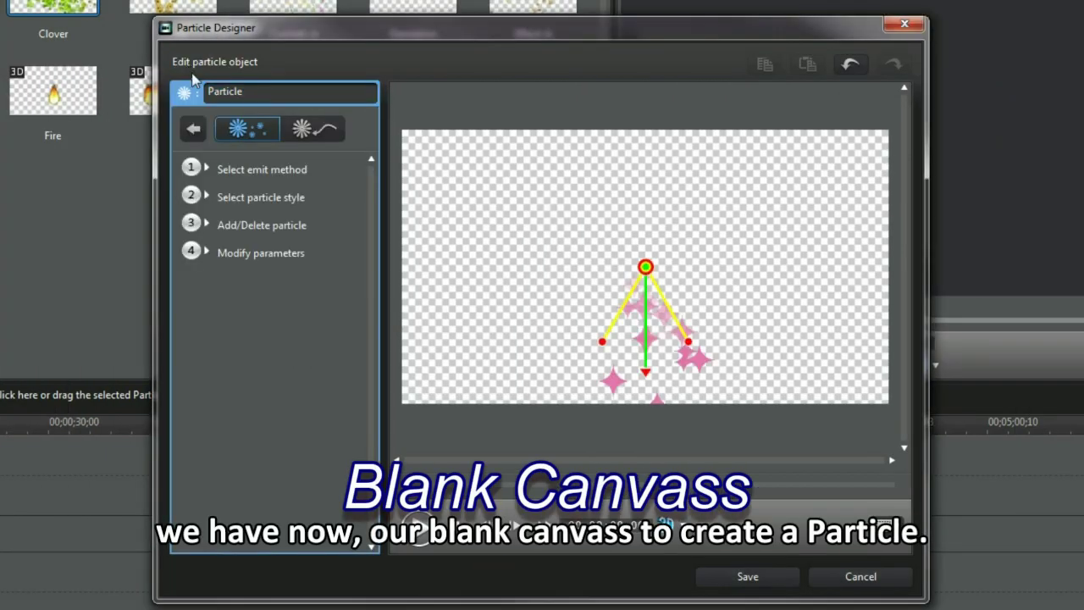
pyautogui.click(219, 227)
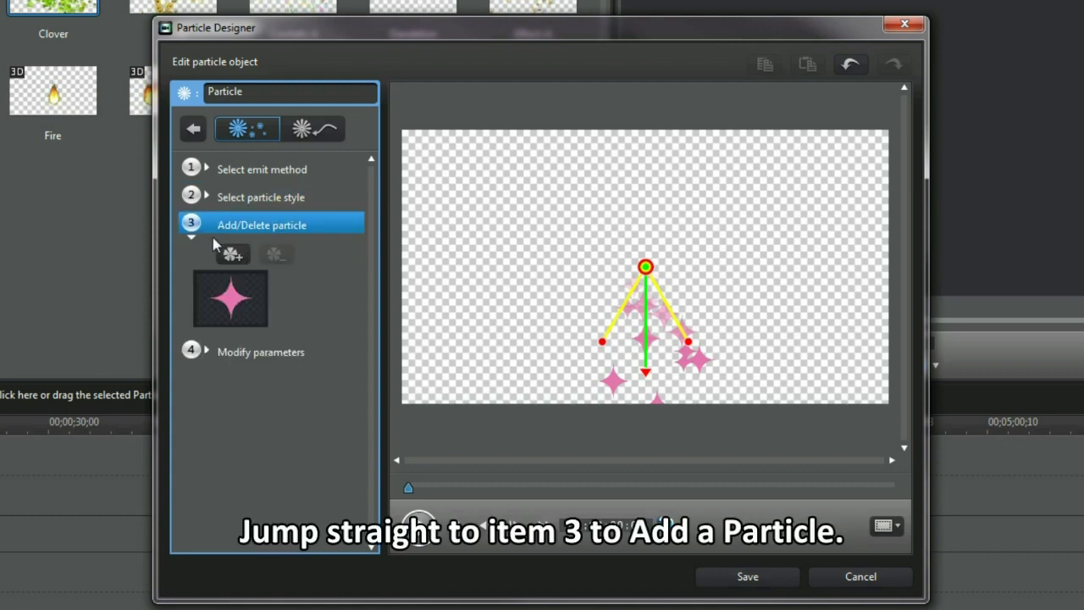
# Step: Add Hydr001.png, Hydr002.png and Hydr003.png as custom particle images
pyautogui.click(231, 255)
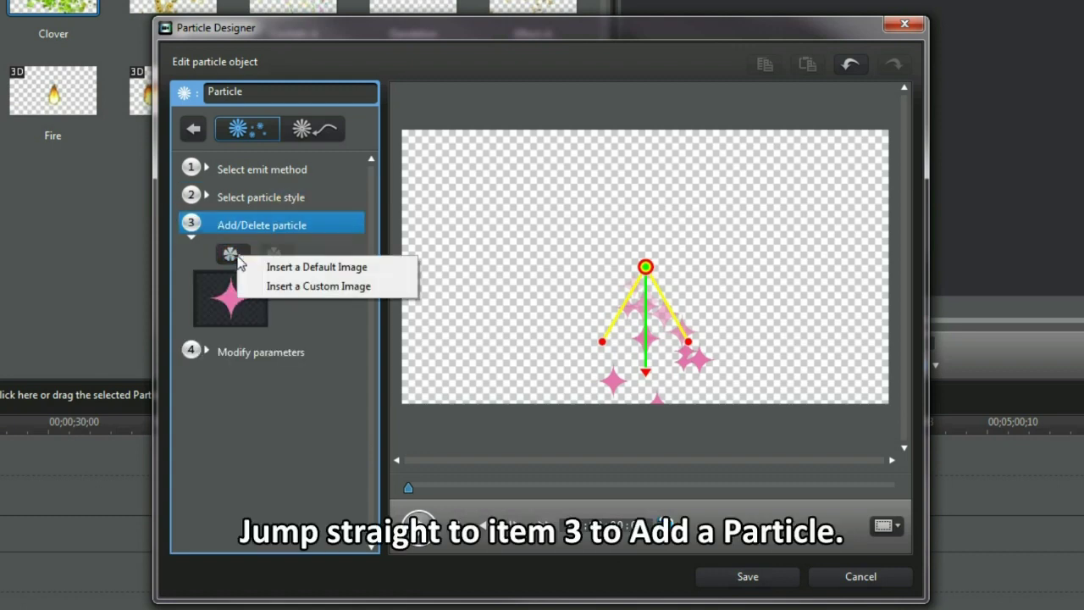
pyautogui.click(269, 286)
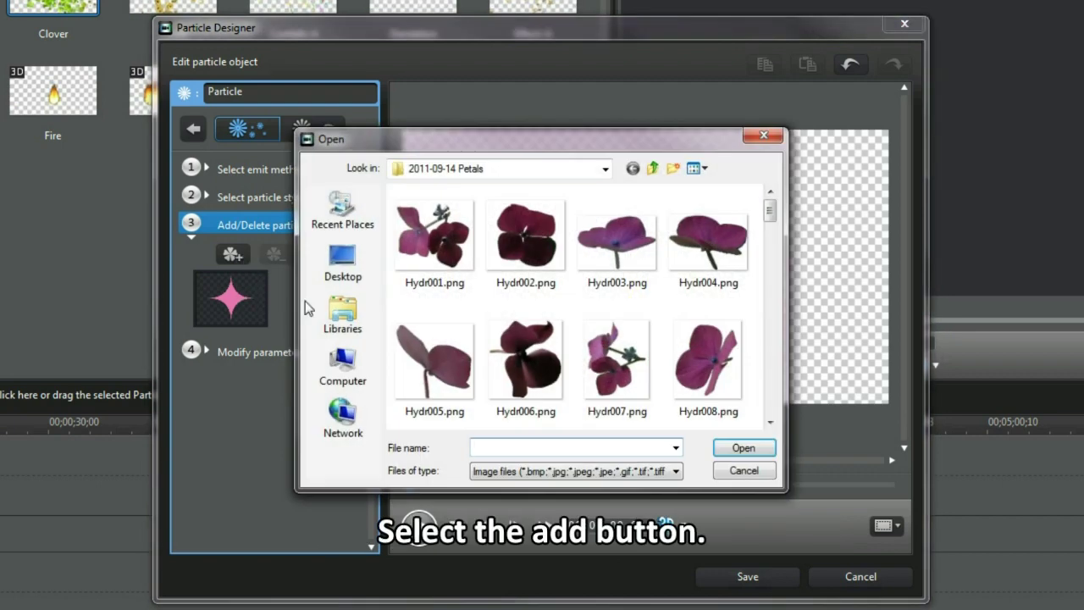
pyautogui.click(435, 241)
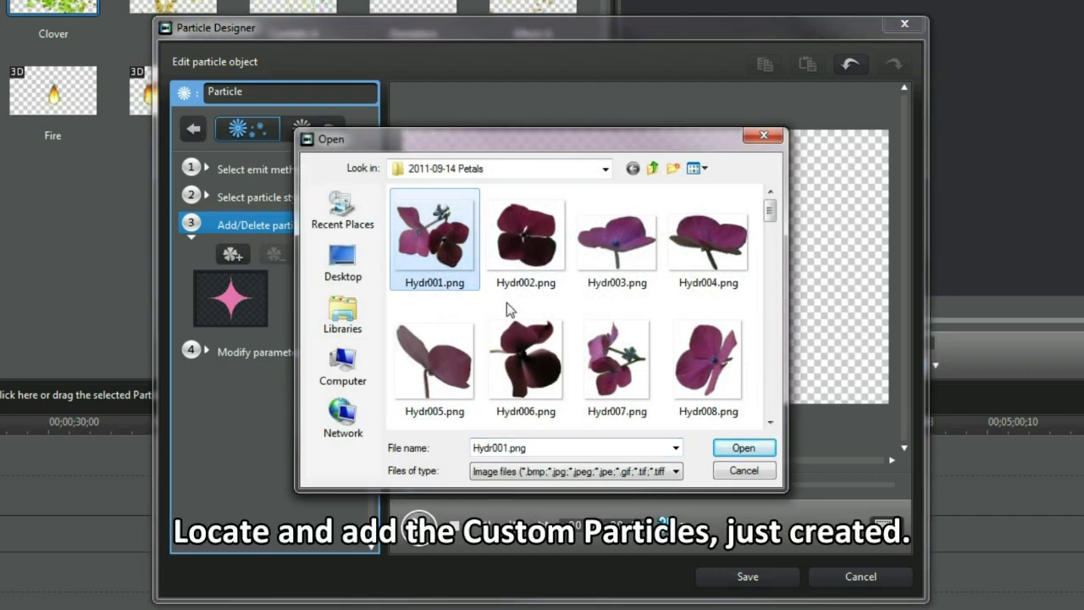
pyautogui.click(743, 449)
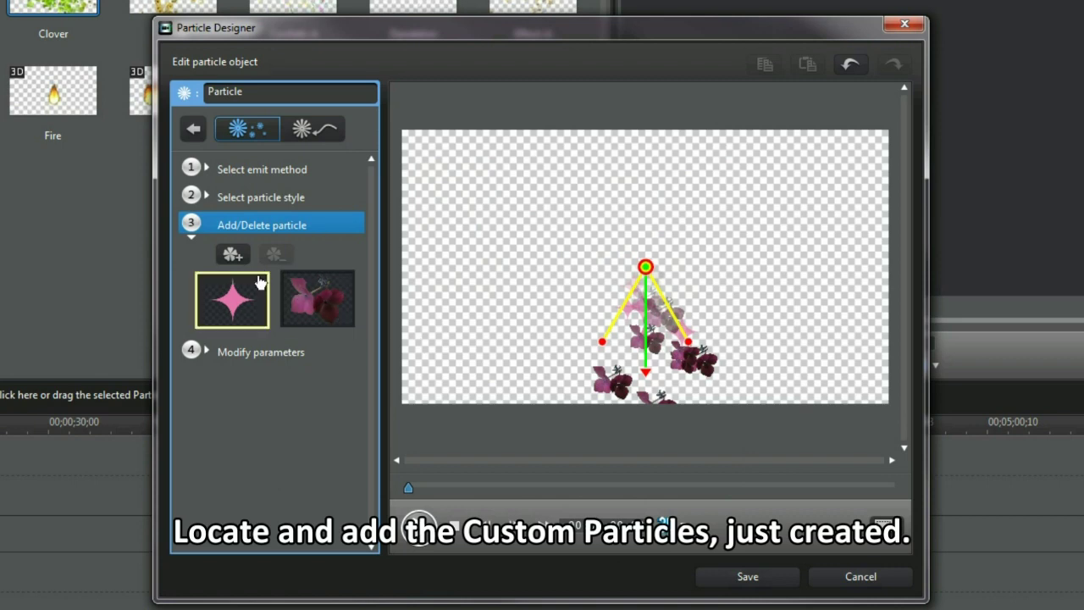
pyautogui.click(240, 260)
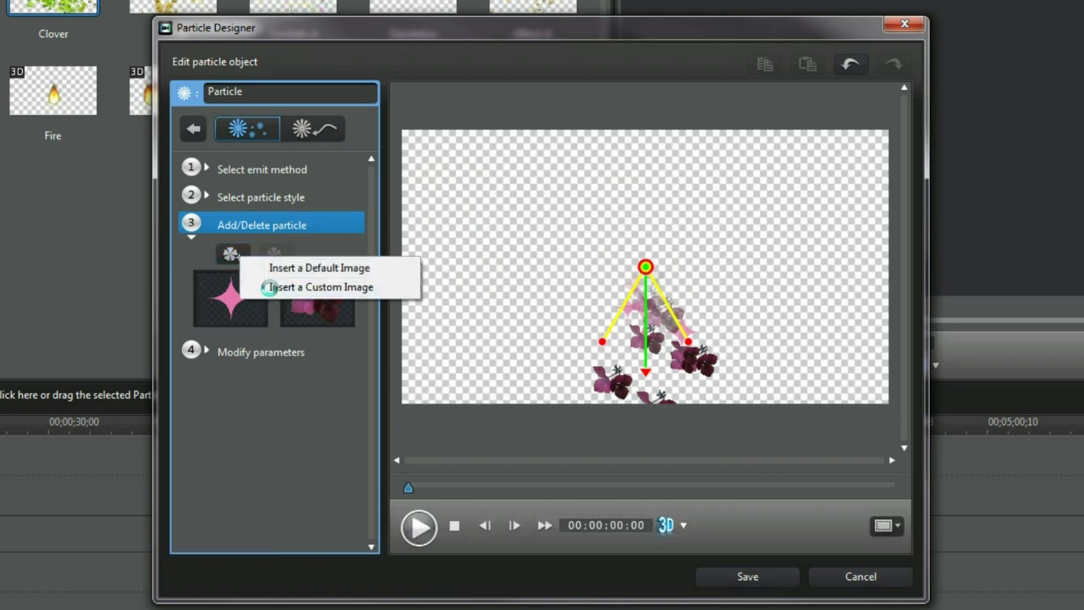
pyautogui.click(268, 288)
pyautogui.click(530, 250)
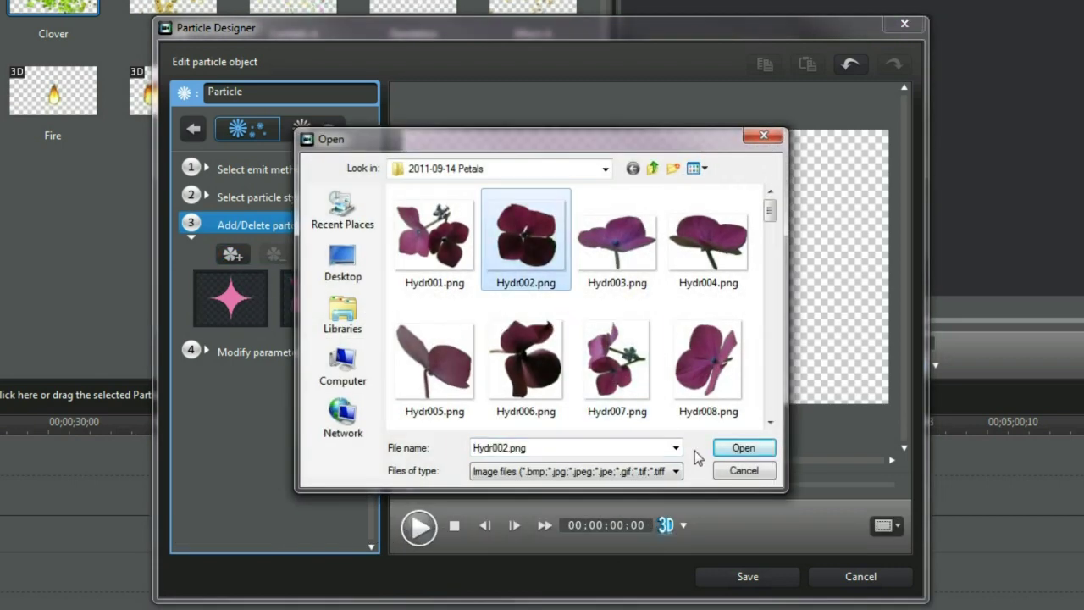
pyautogui.click(735, 449)
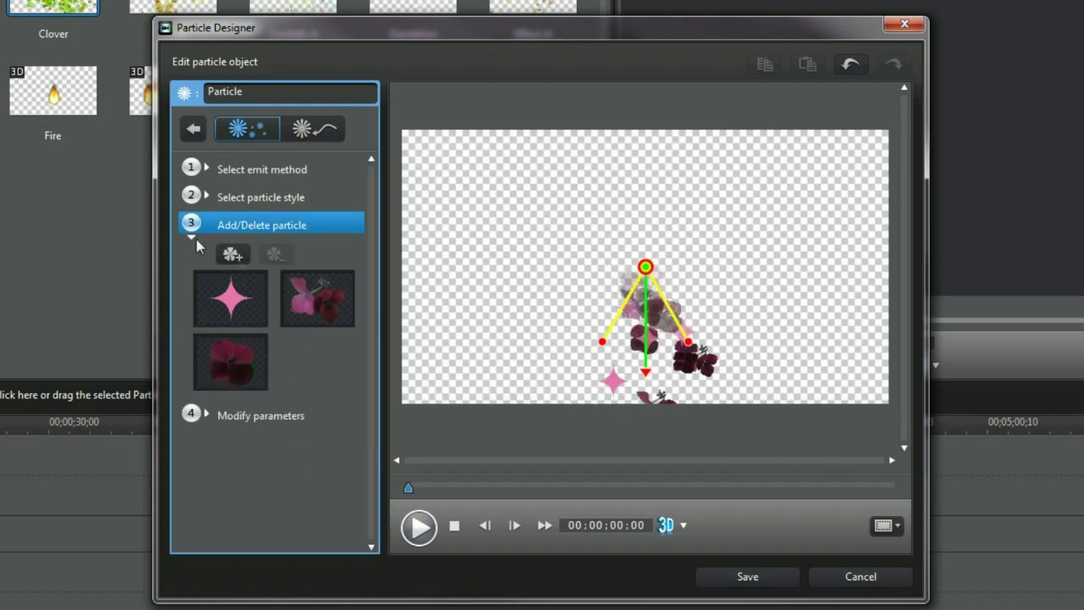
pyautogui.click(240, 263)
pyautogui.click(269, 286)
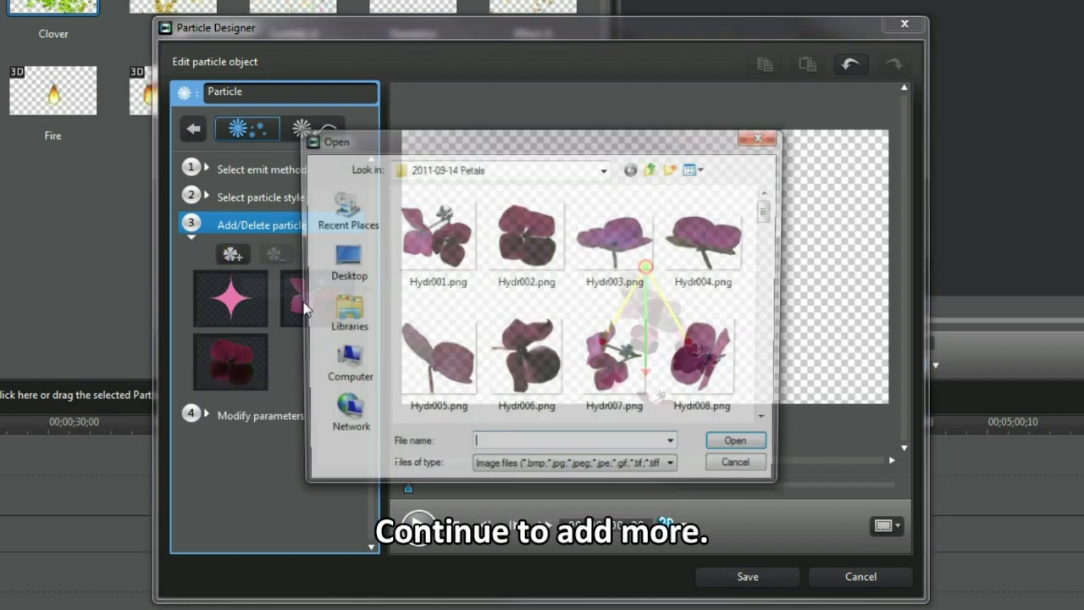
pyautogui.click(606, 261)
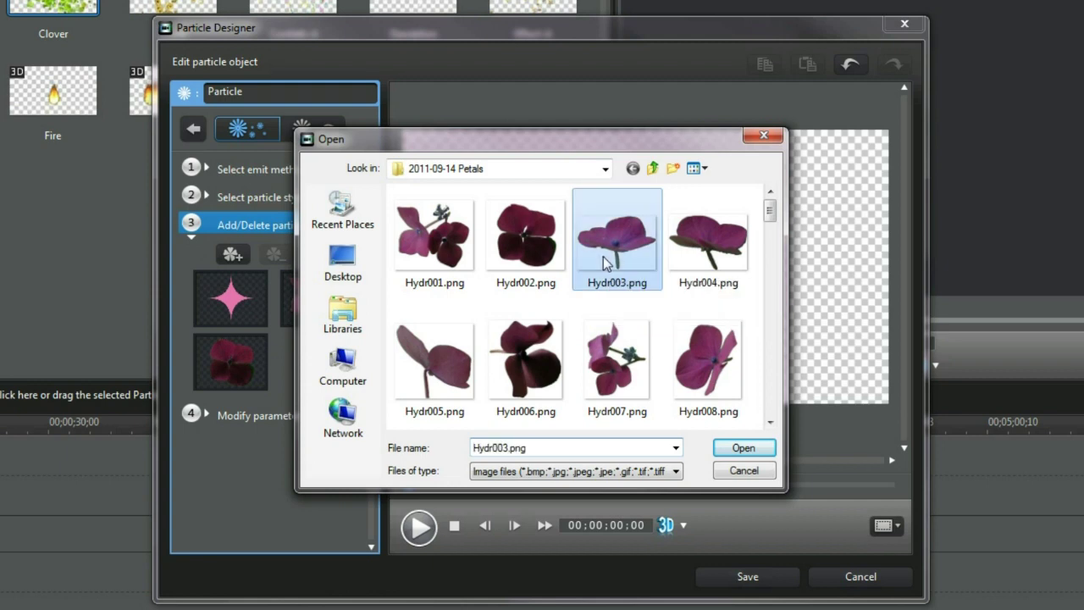
pyautogui.click(743, 448)
# Step: Delete the pink star particle, add the remaining petals through Hydr008.png, and aim the cone upward
pyautogui.click(241, 318)
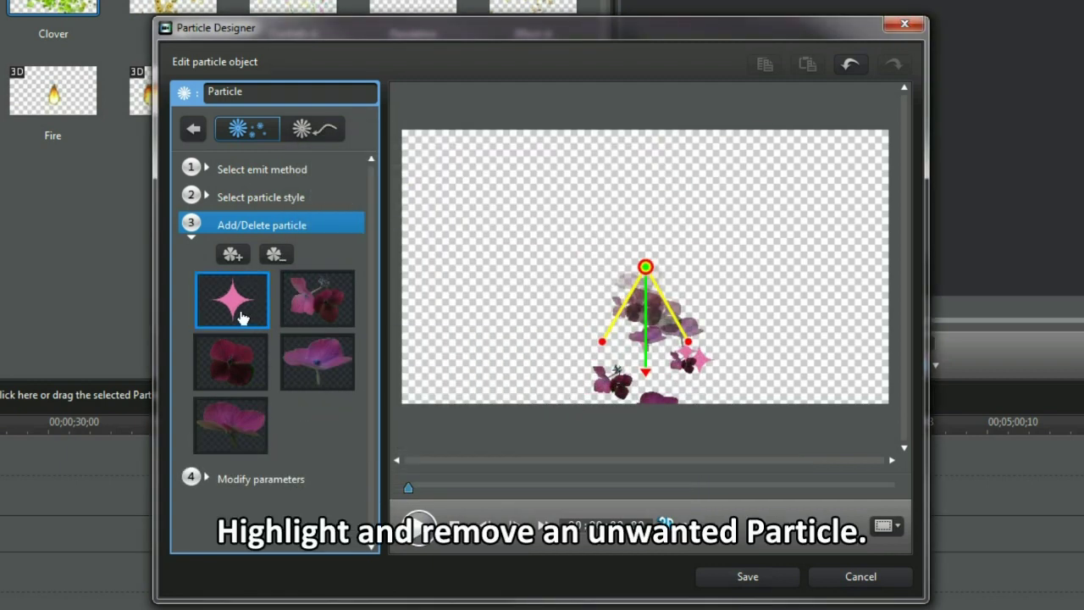
pyautogui.click(276, 254)
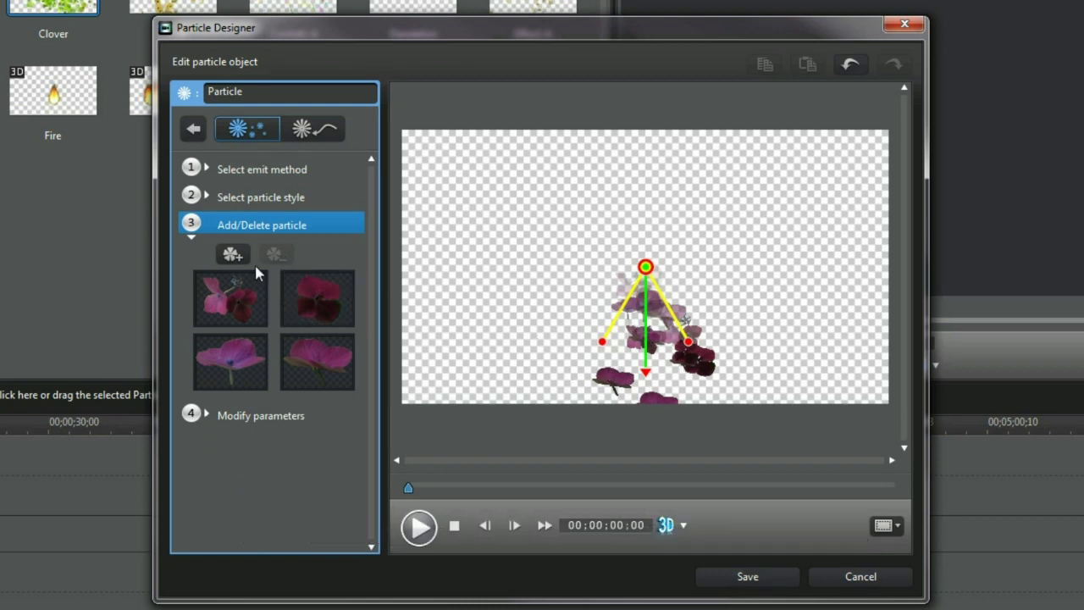
pyautogui.click(232, 255)
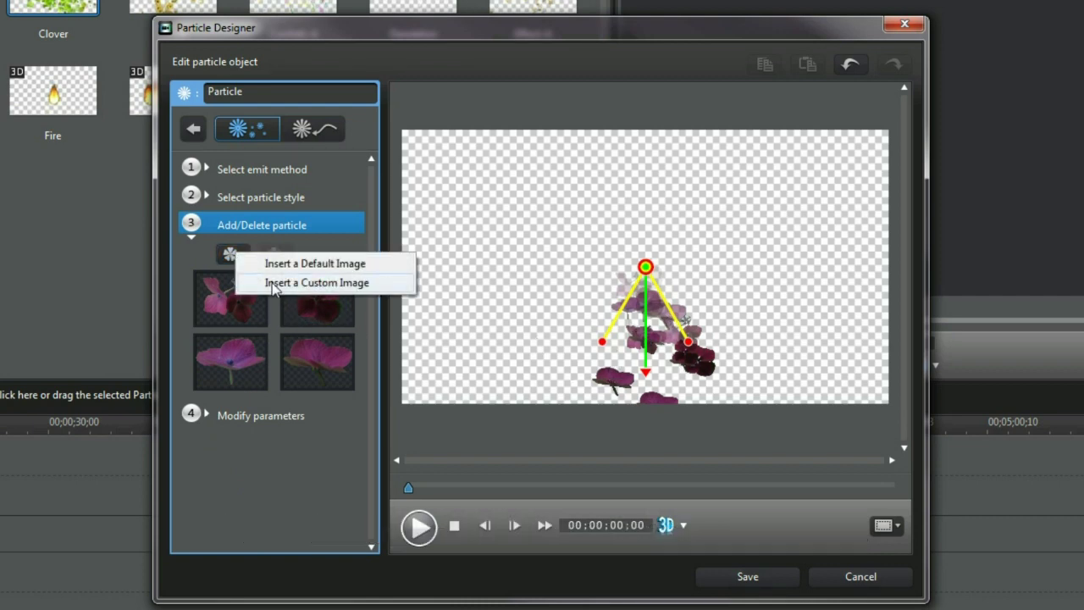
pyautogui.click(722, 385)
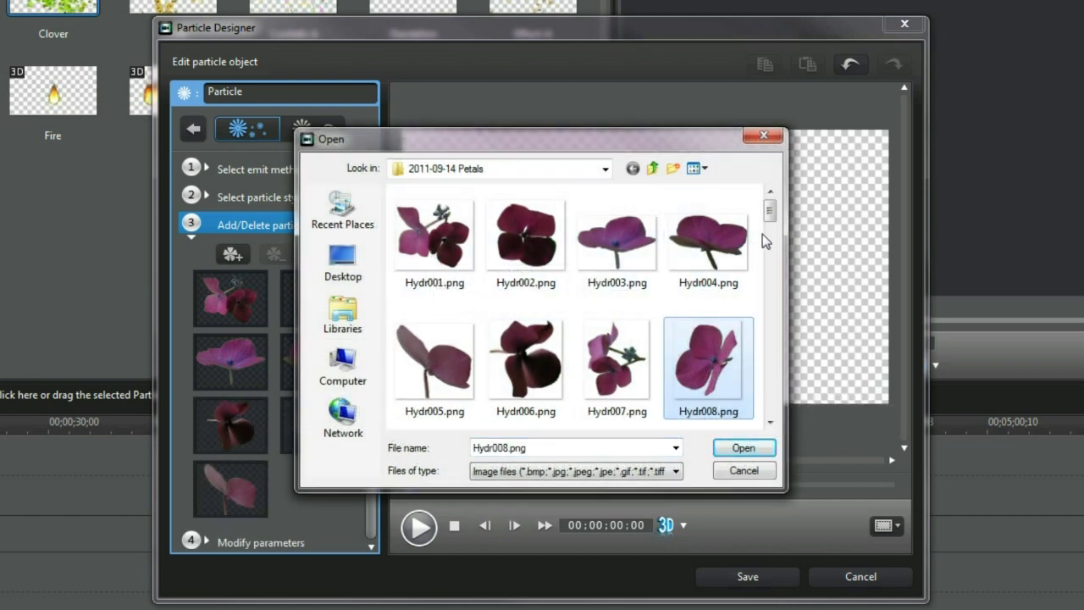
pyautogui.moveTo(648, 141); pyautogui.dragTo(759, 142)
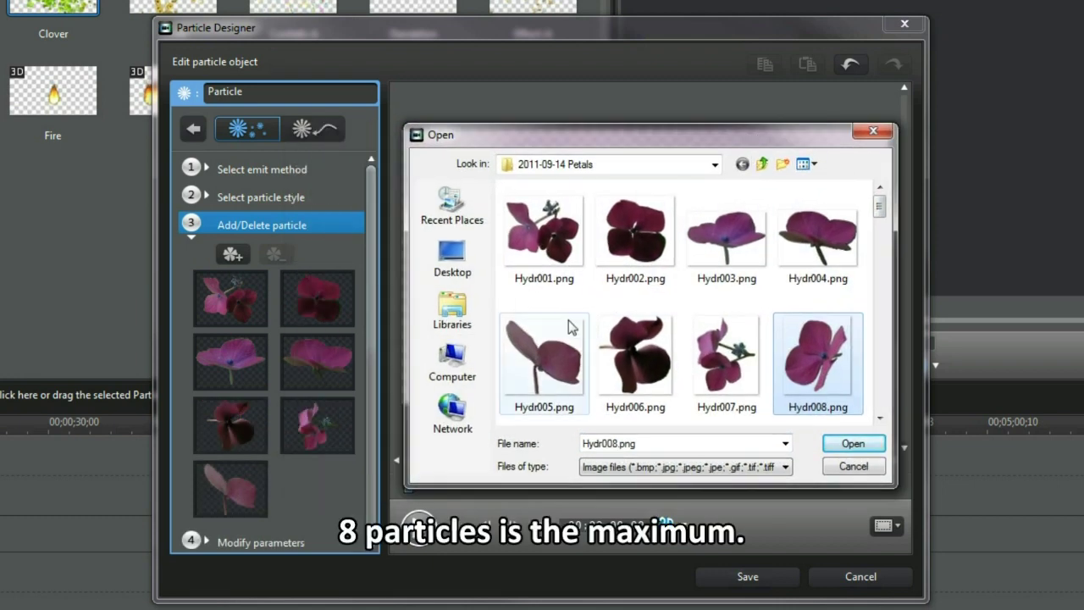
pyautogui.click(851, 444)
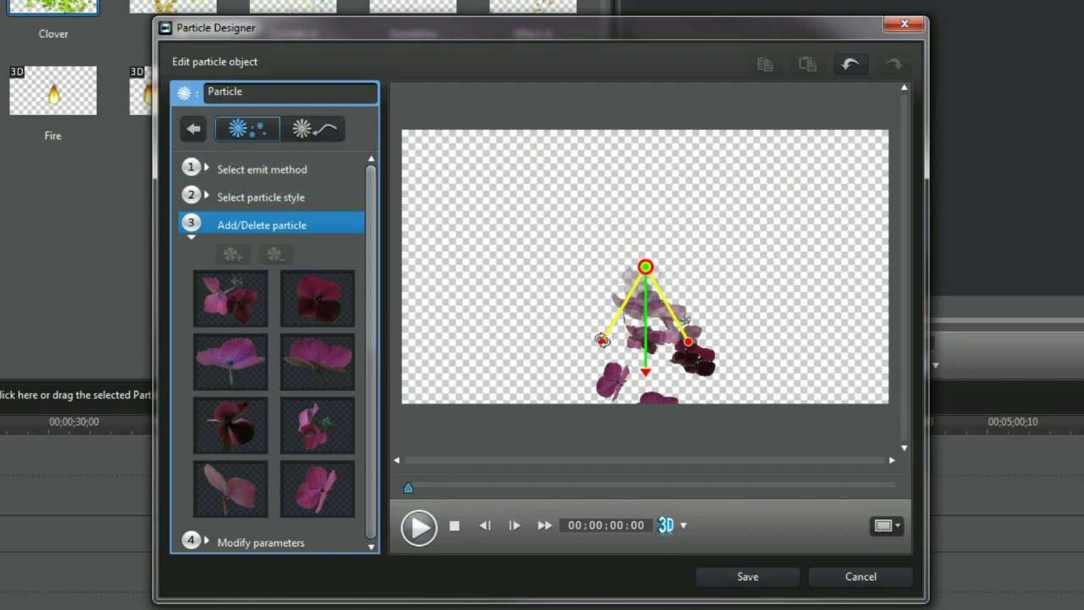
pyautogui.moveTo(601, 340); pyautogui.dragTo(611, 187)
# Step: Aim the emission cone up and right, move the emitter lower left, narrow its spread, and play
pyautogui.moveTo(644, 370); pyautogui.dragTo(629, 230)
pyautogui.moveTo(646, 348); pyautogui.dragTo(643, 182)
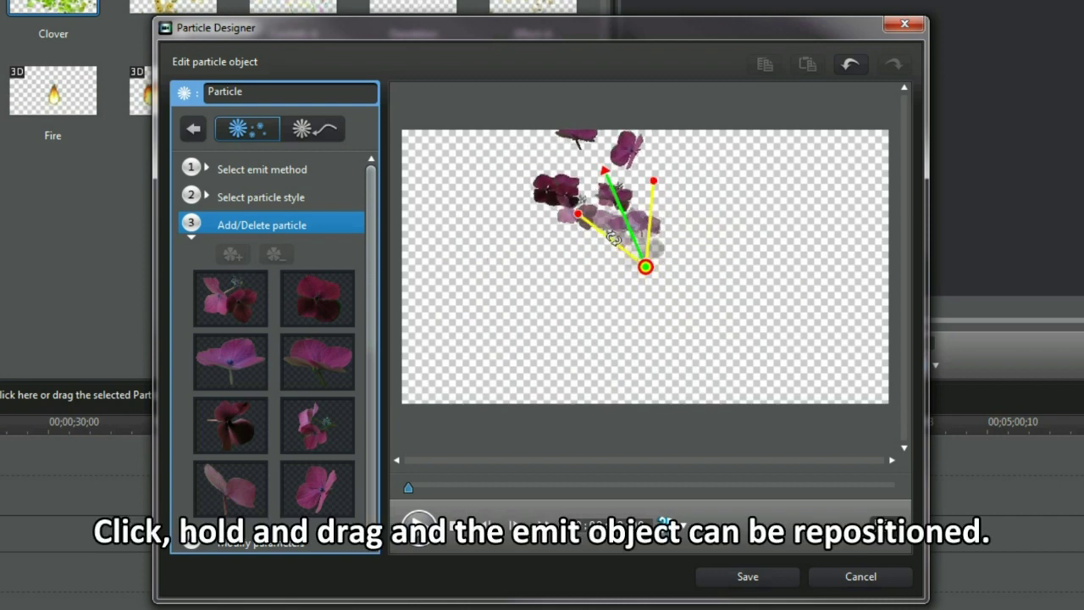
pyautogui.moveTo(644, 268); pyautogui.dragTo(500, 343)
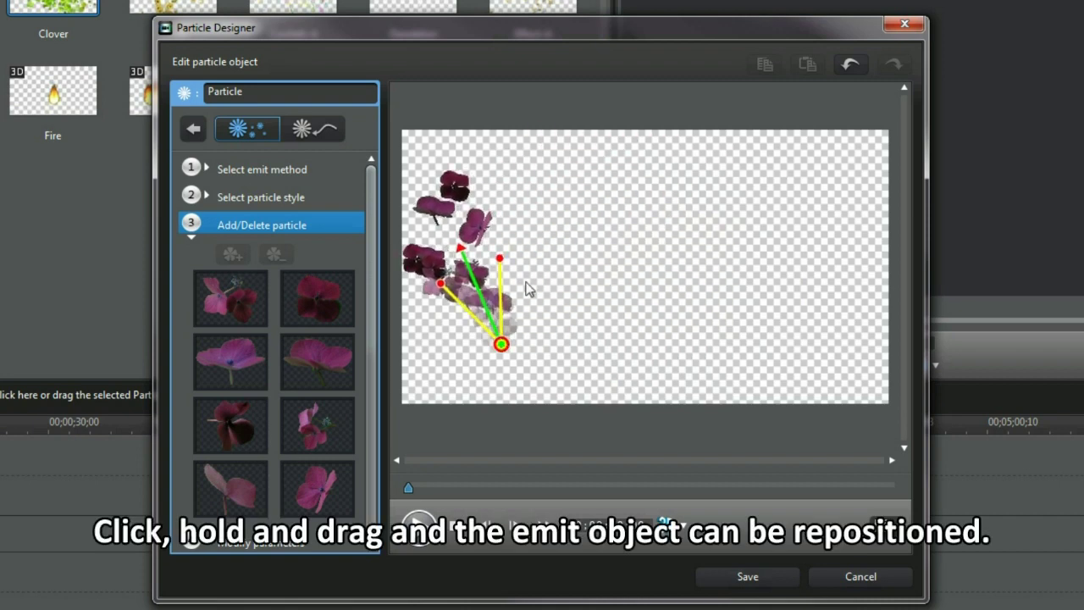
pyautogui.moveTo(460, 250); pyautogui.dragTo(563, 290)
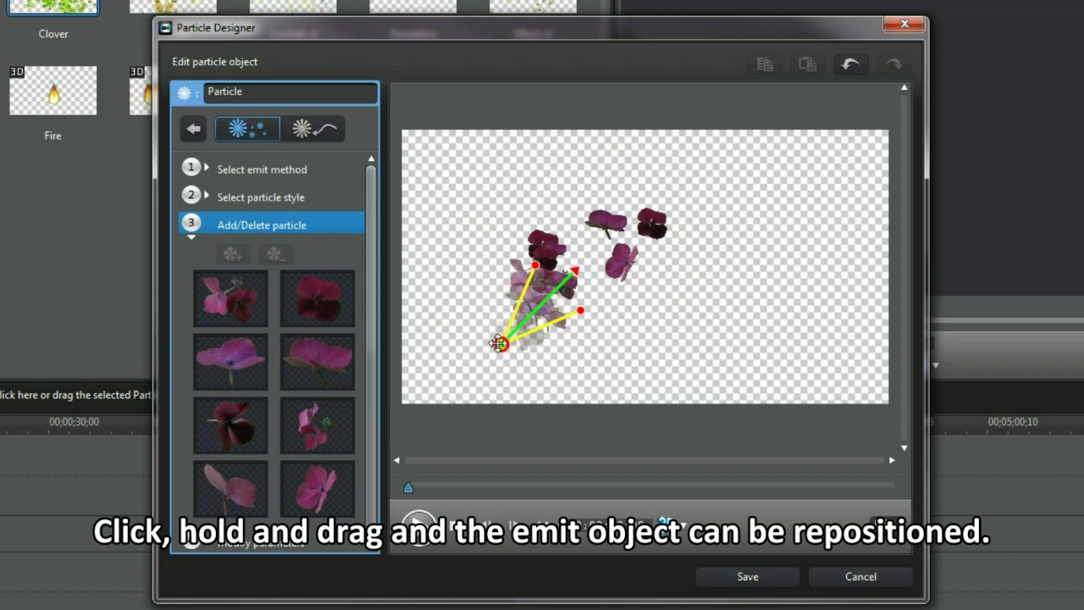
pyautogui.moveTo(500, 343); pyautogui.dragTo(444, 395)
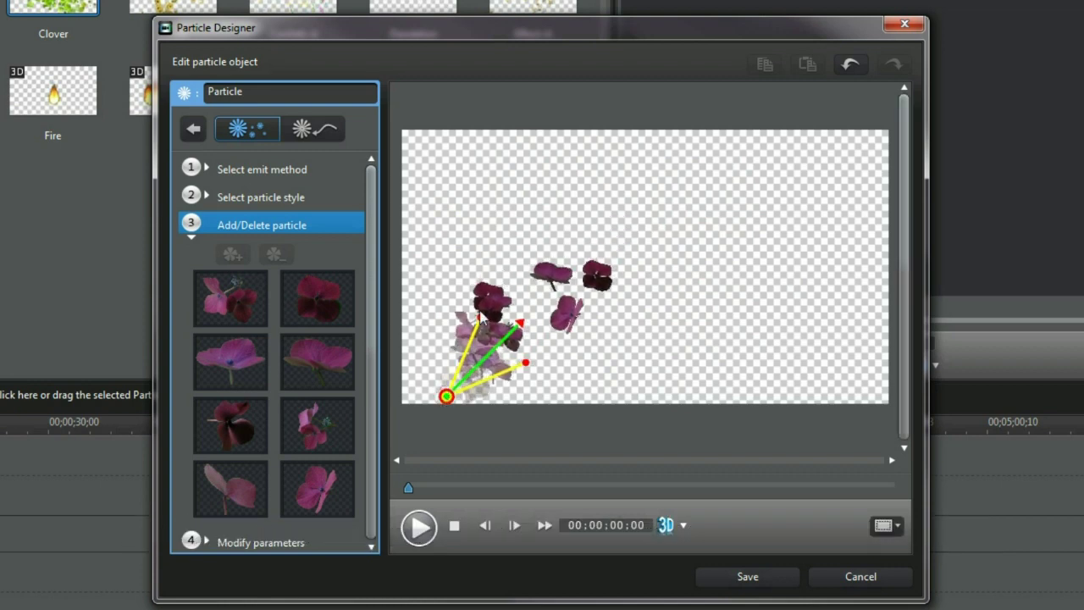
pyautogui.moveTo(478, 318); pyautogui.dragTo(491, 323)
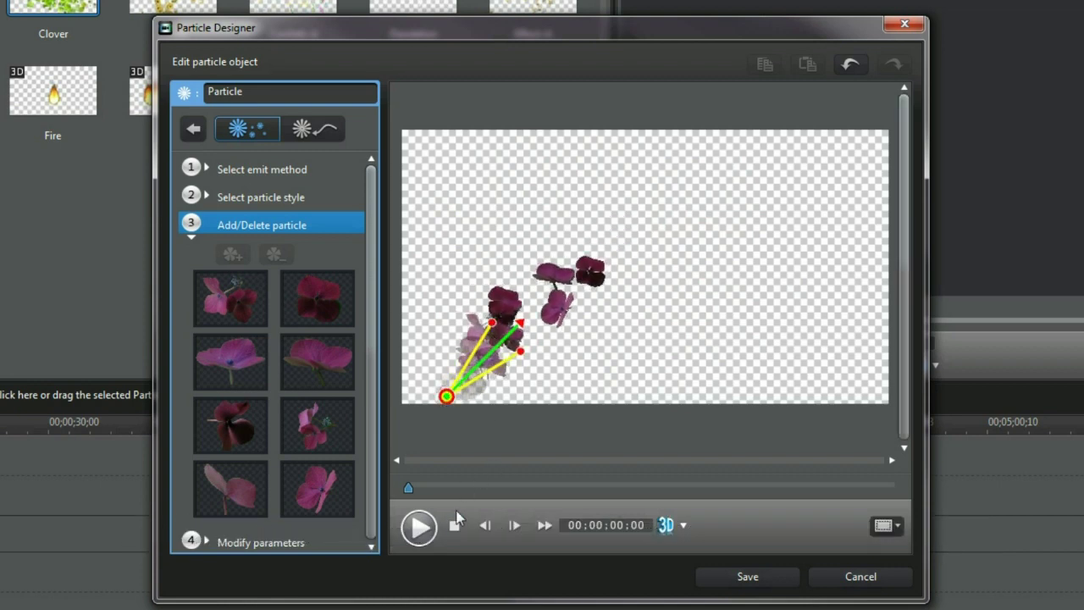
pyautogui.click(419, 527)
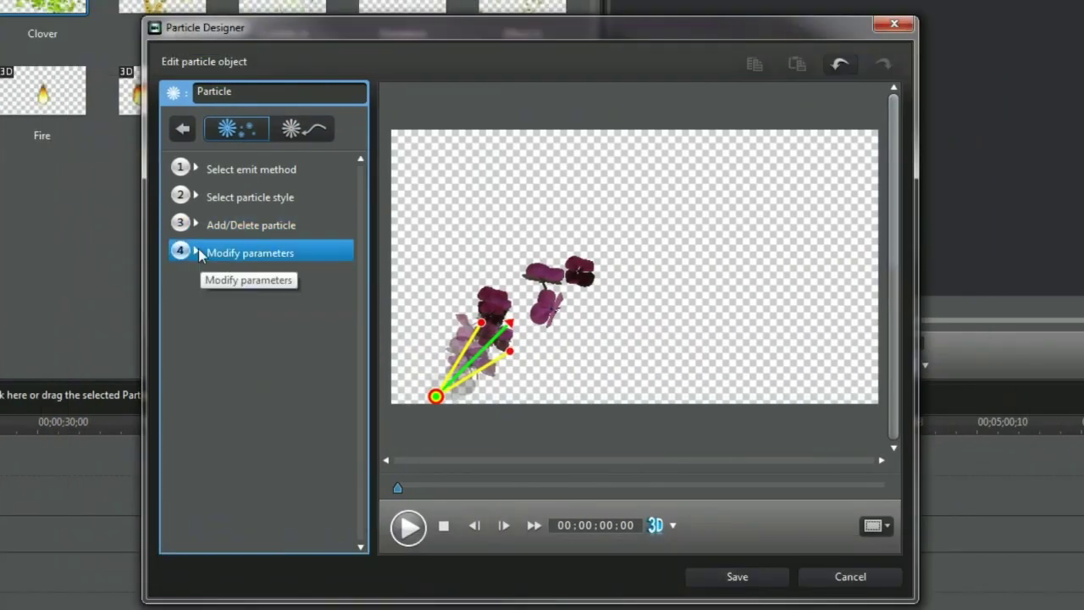
# Step: Raise the petal particles' emit rate to 60 and set Max count to 700
pyautogui.click(200, 253)
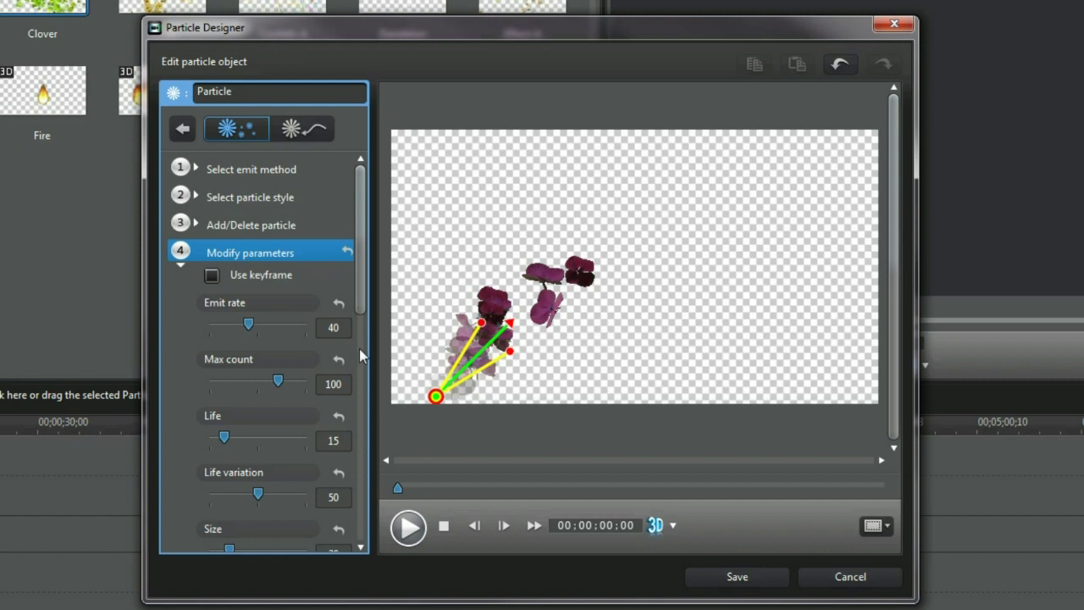
pyautogui.moveTo(248, 326); pyautogui.dragTo(266, 325)
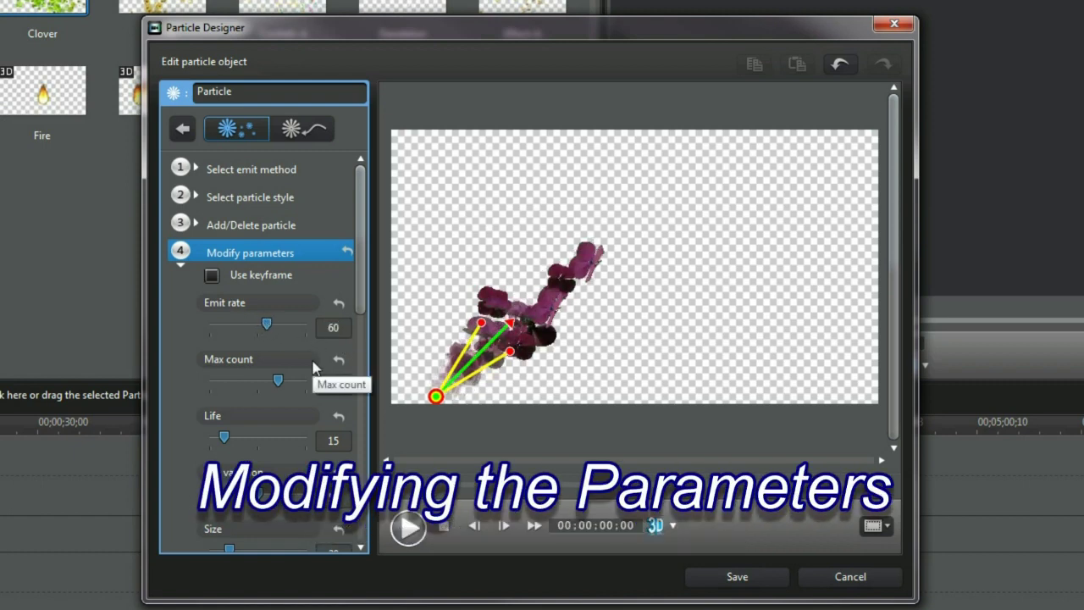
pyautogui.doubleClick(333, 384)
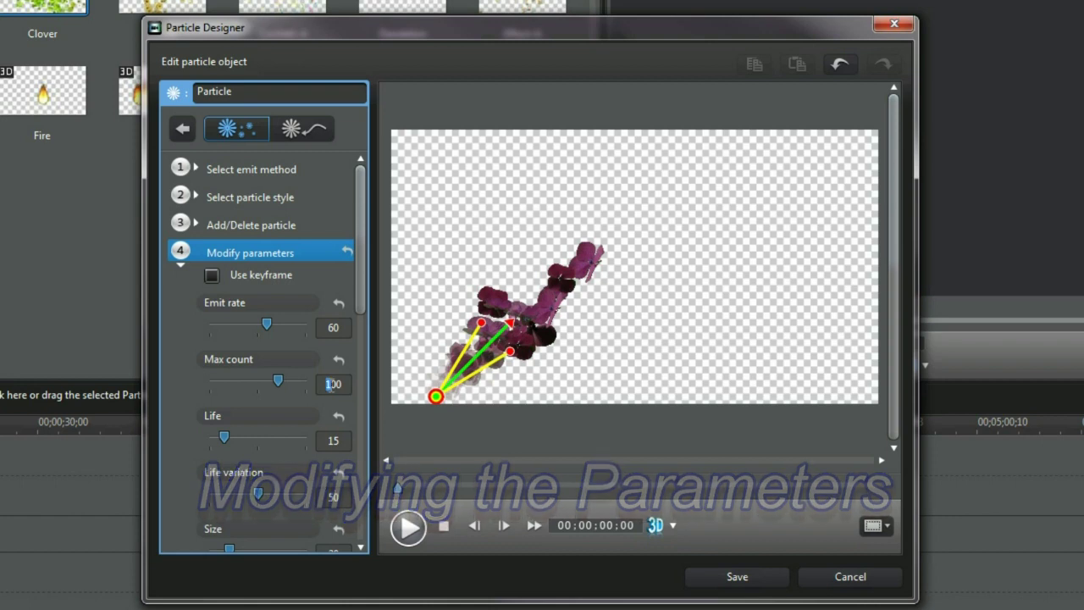
pyautogui.write('700')
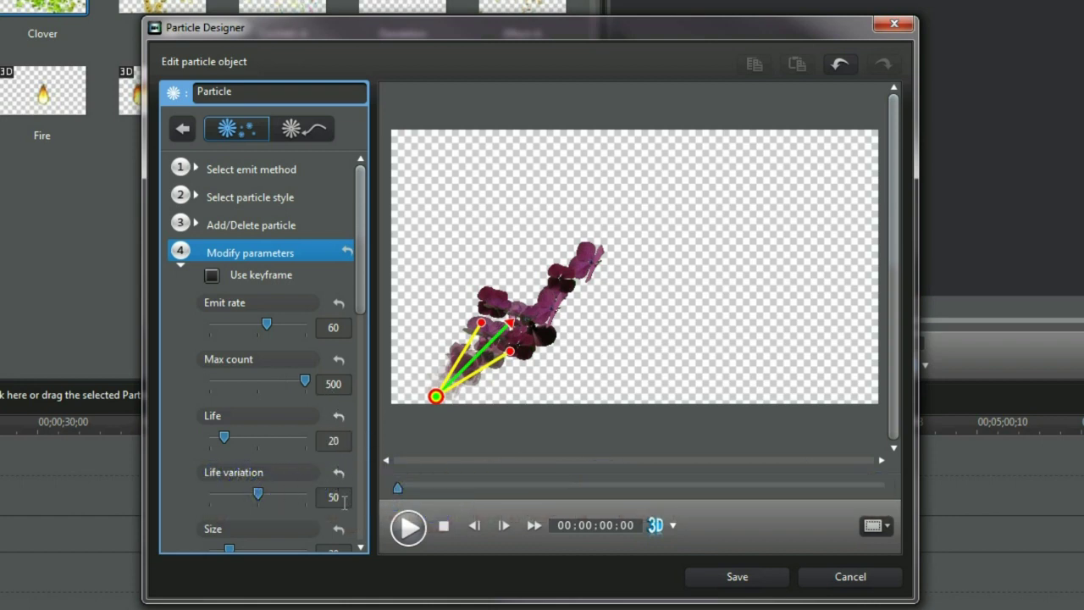
# Step: Set size variation 100, speed 8, wave 25 and rotation speed 1.9
pyautogui.scroll(-3, 361, 369)
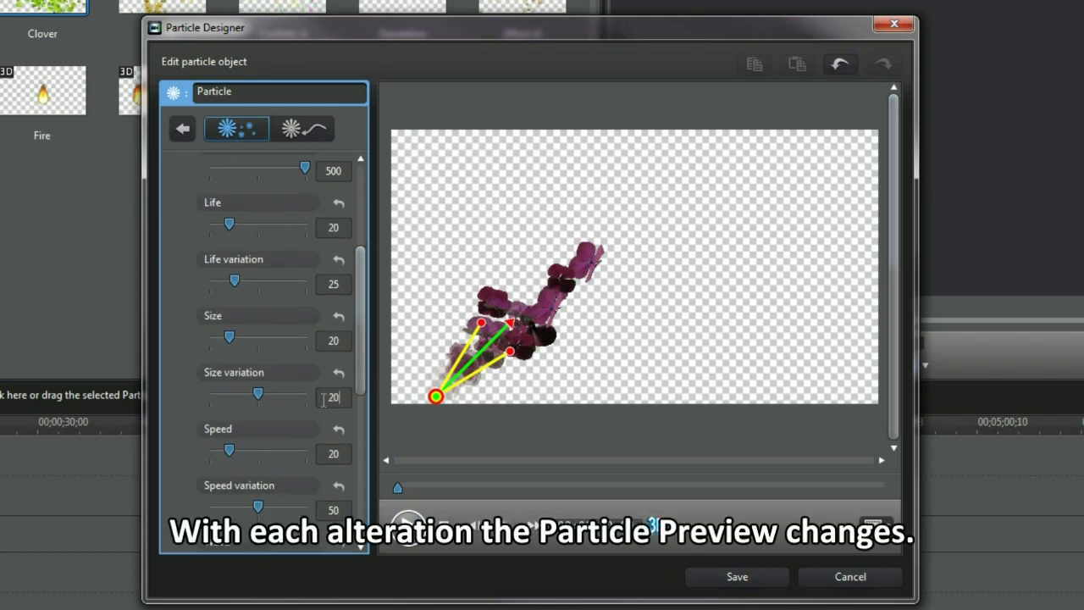
pyautogui.click(341, 453)
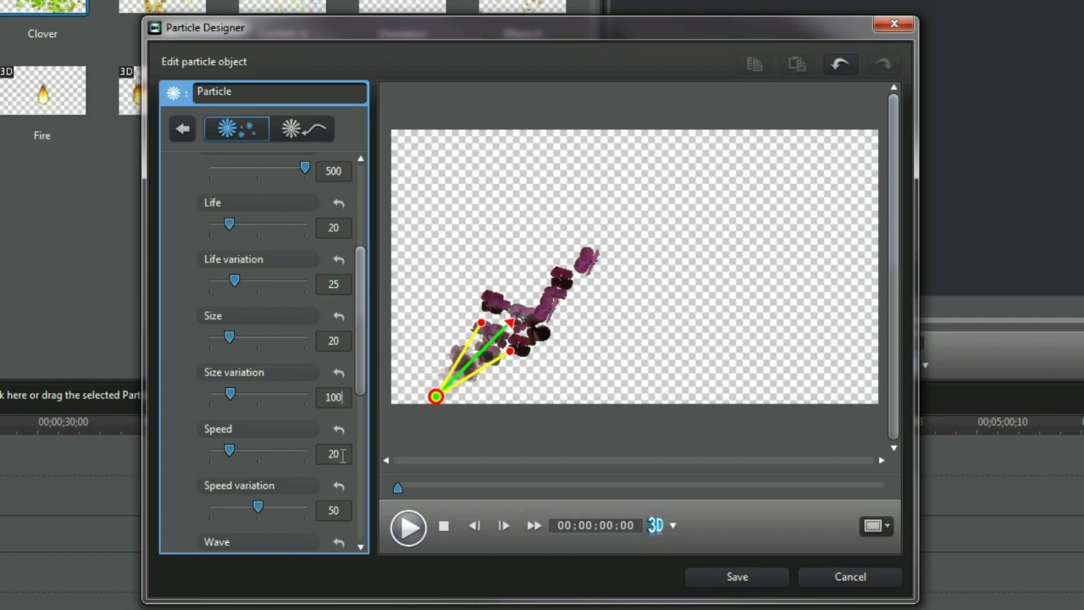
pyautogui.click(318, 454)
pyautogui.click(341, 509)
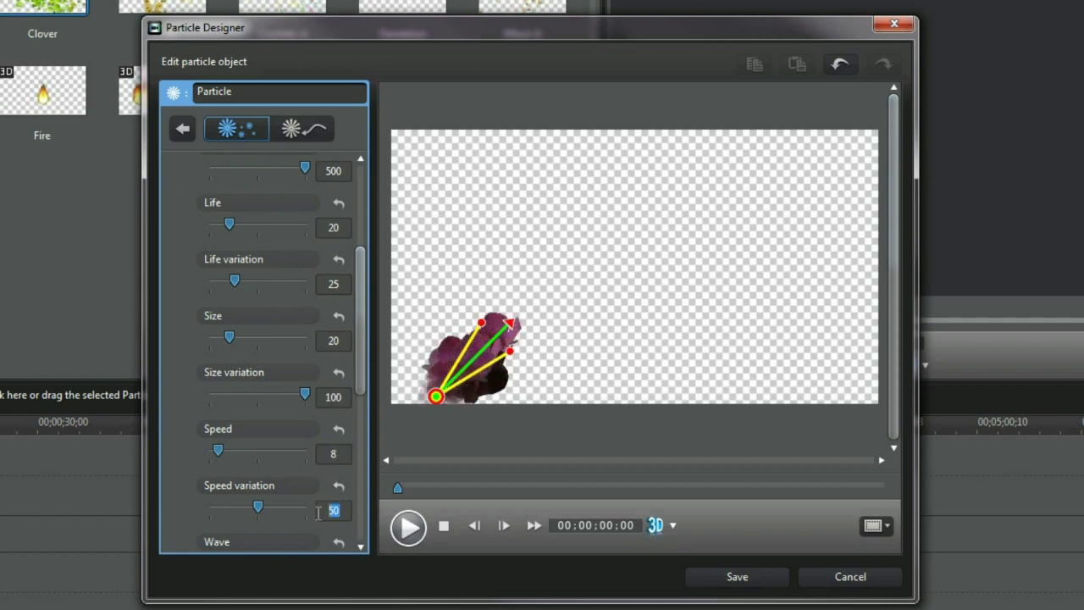
pyautogui.scroll(-3, 363, 457)
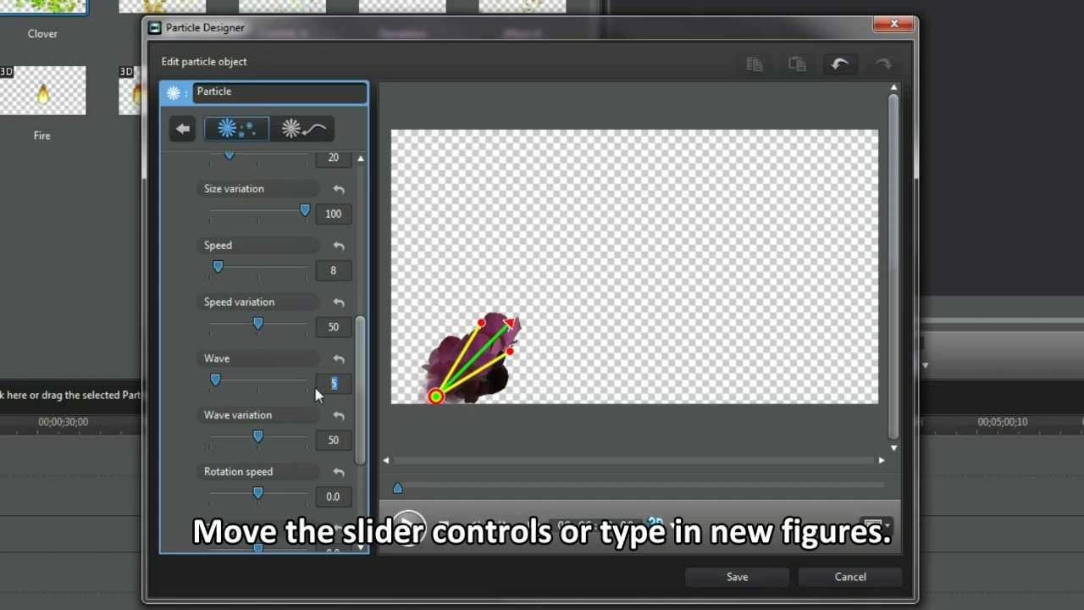
pyautogui.write('25')
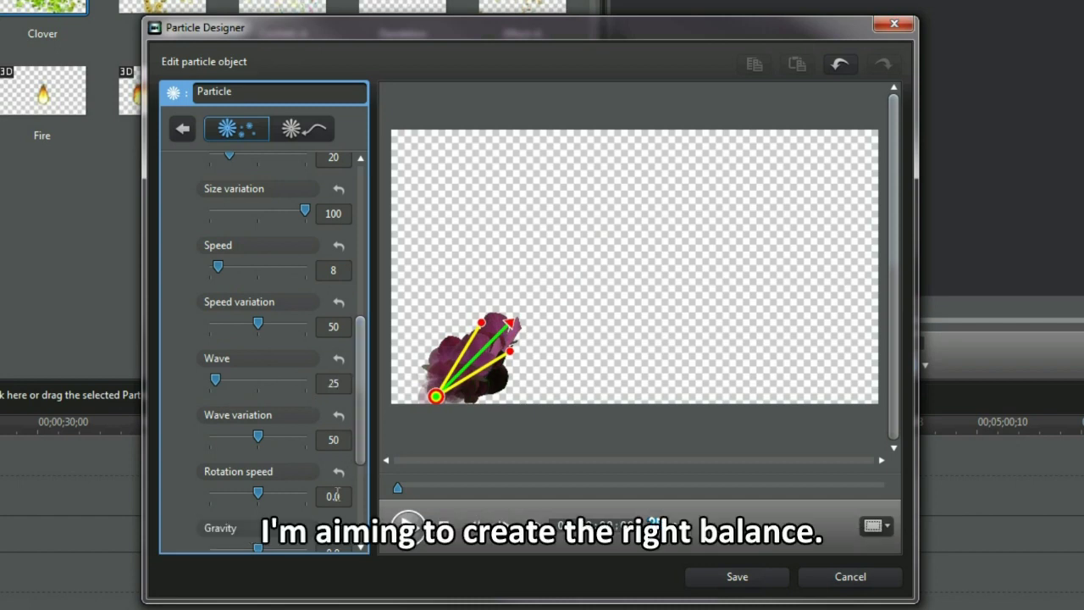
pyautogui.click(337, 499)
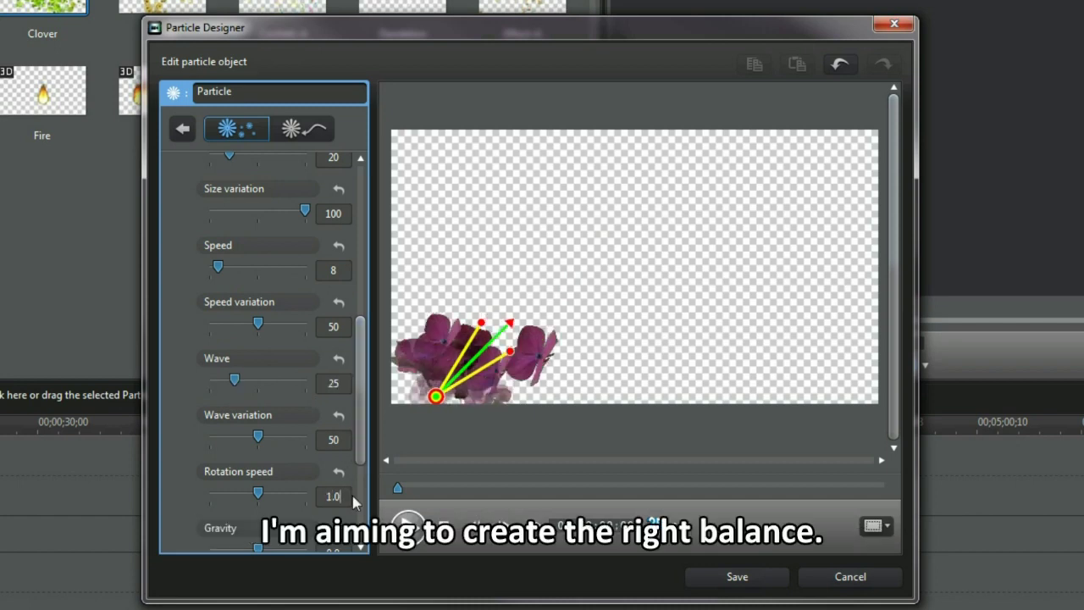
pyautogui.press('BackSpace')
pyautogui.write('9')
pyautogui.moveTo(362, 443); pyautogui.dragTo(363, 489)
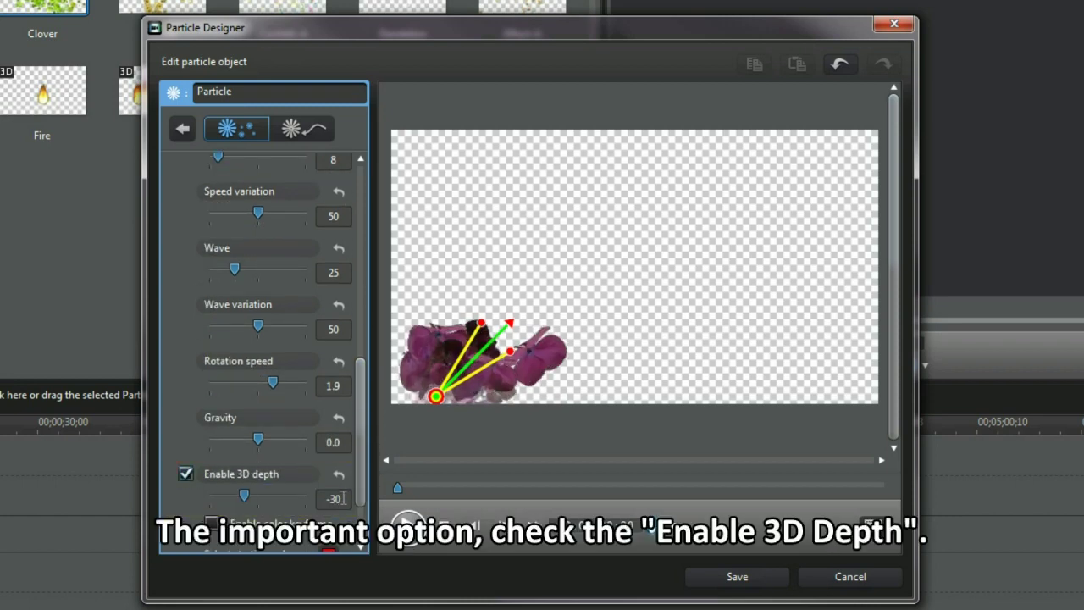
# Step: Set the particles' 3D depth to -31 and play the preview to check it
pyautogui.moveTo(244, 496)
pyautogui.mouseDown()
pyautogui.moveTo(269, 500)
pyautogui.moveTo(252, 502)
pyautogui.mouseUp()
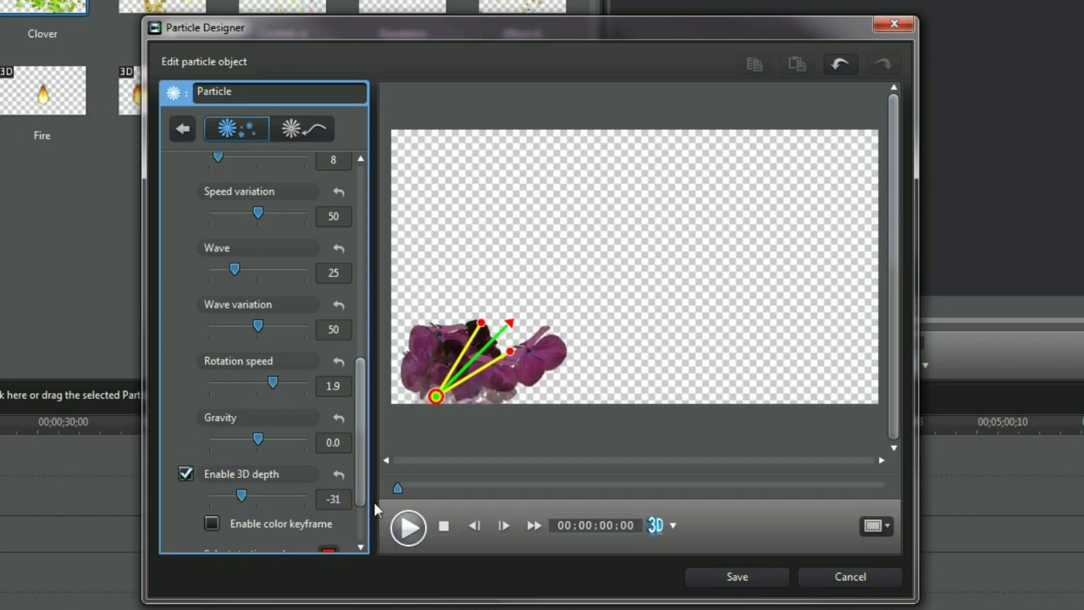
pyautogui.click(408, 528)
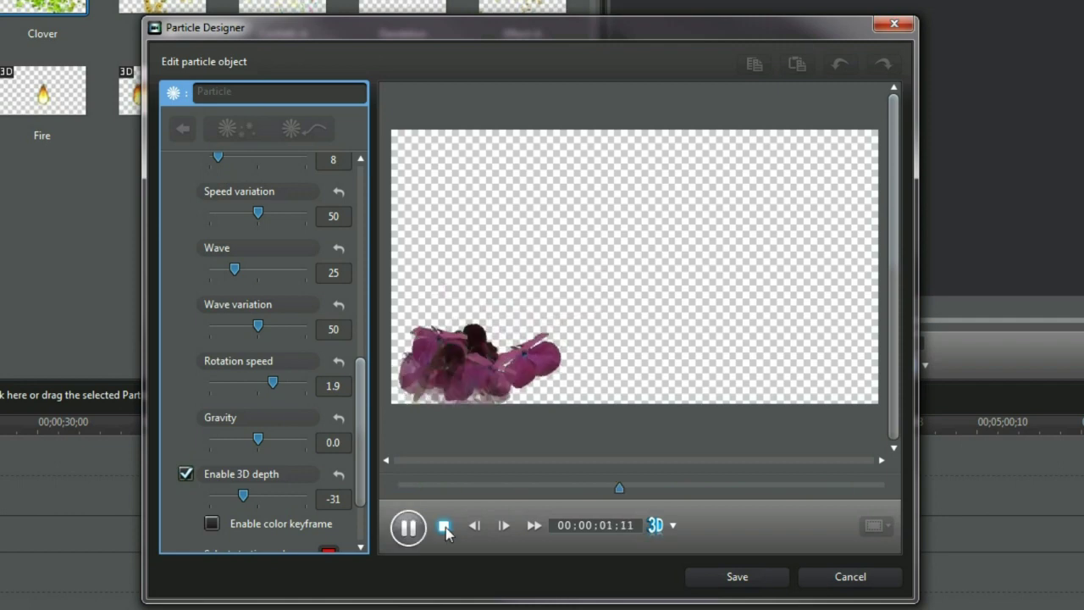
pyautogui.click(408, 529)
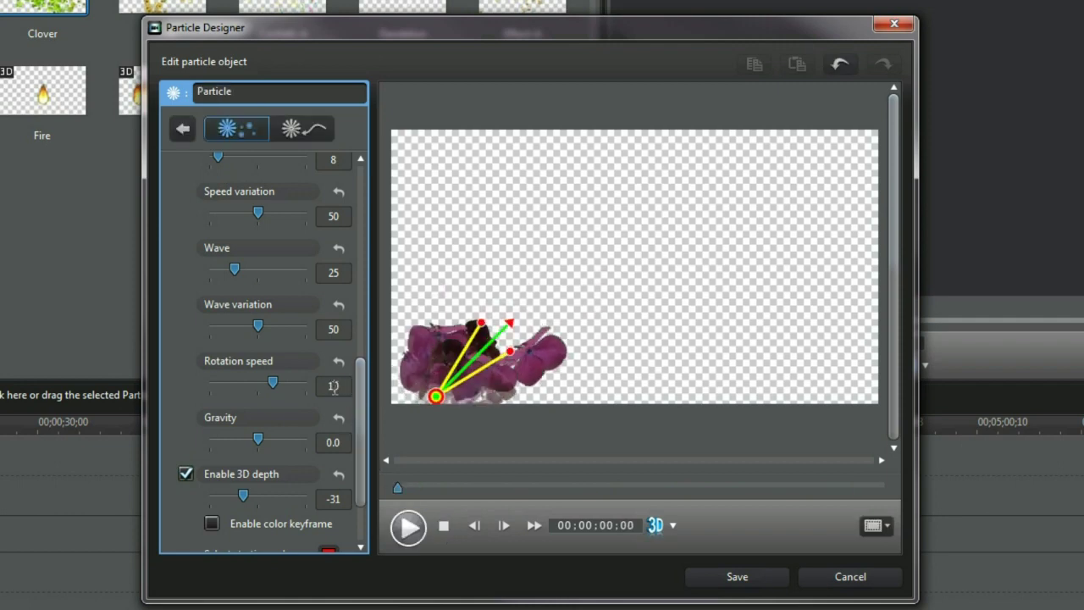
pyautogui.click(408, 528)
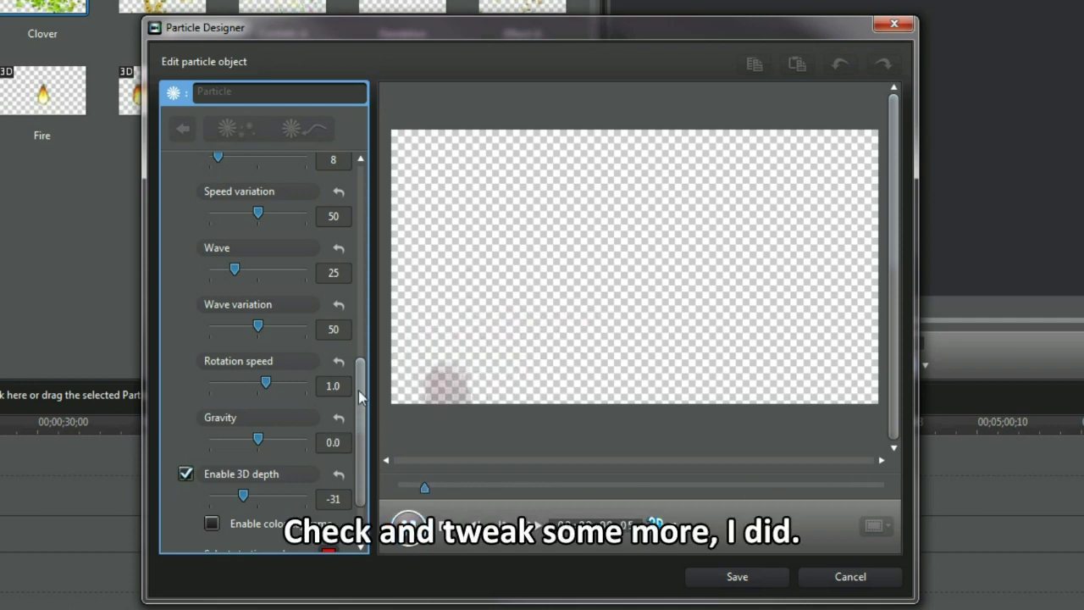
# Step: Lower rotation speed to 1.0 and particle size to 12, then replay the preview
pyautogui.scroll(3, 362, 424)
pyautogui.moveTo(361, 424); pyautogui.dragTo(361, 275)
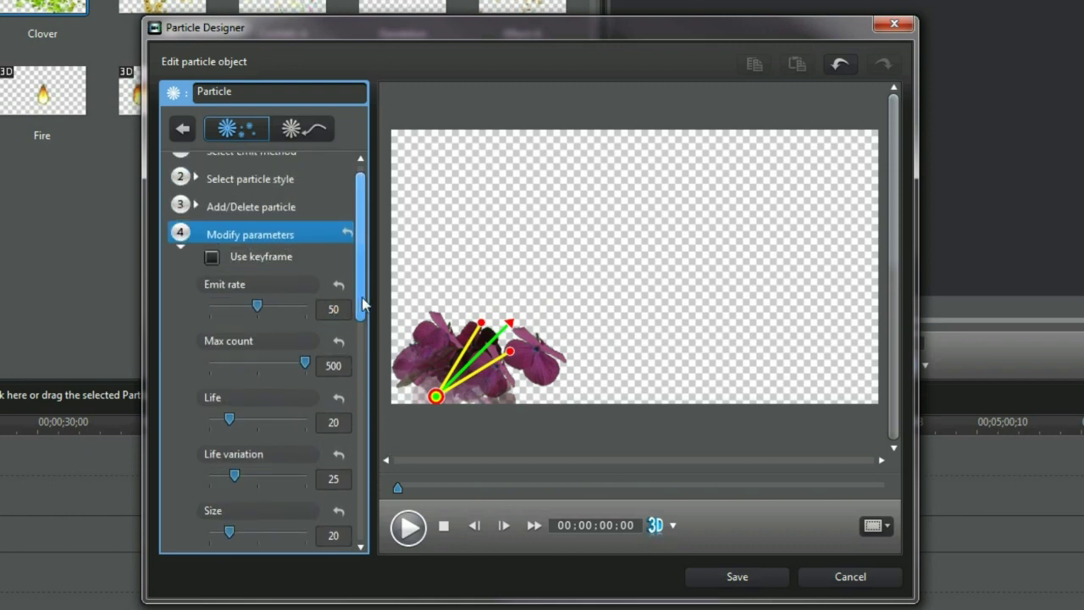
pyautogui.scroll(-5, 364, 339)
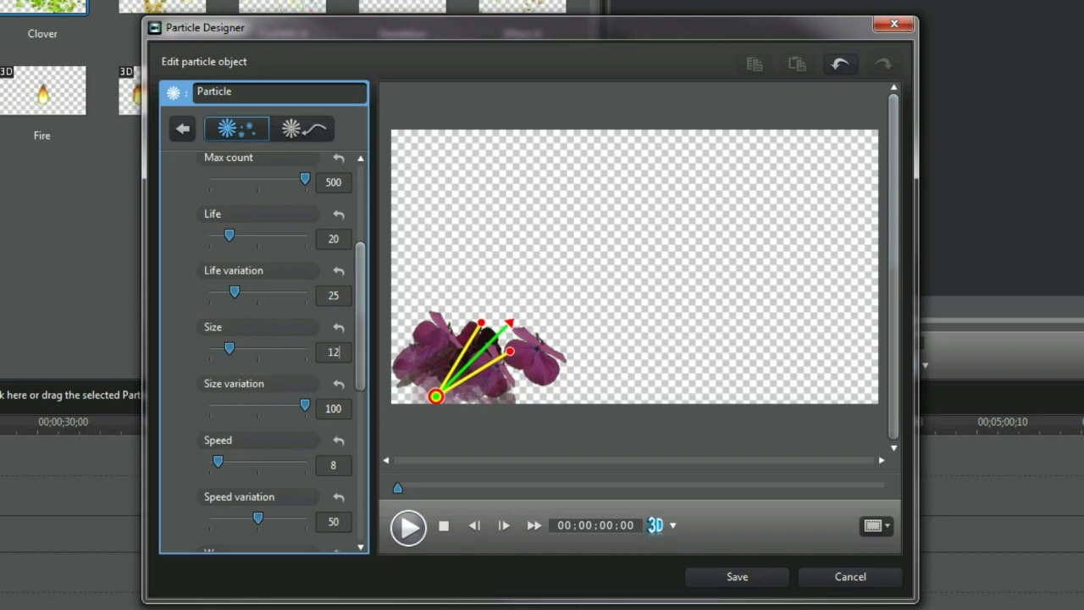
pyautogui.press('Return')
pyautogui.click(408, 527)
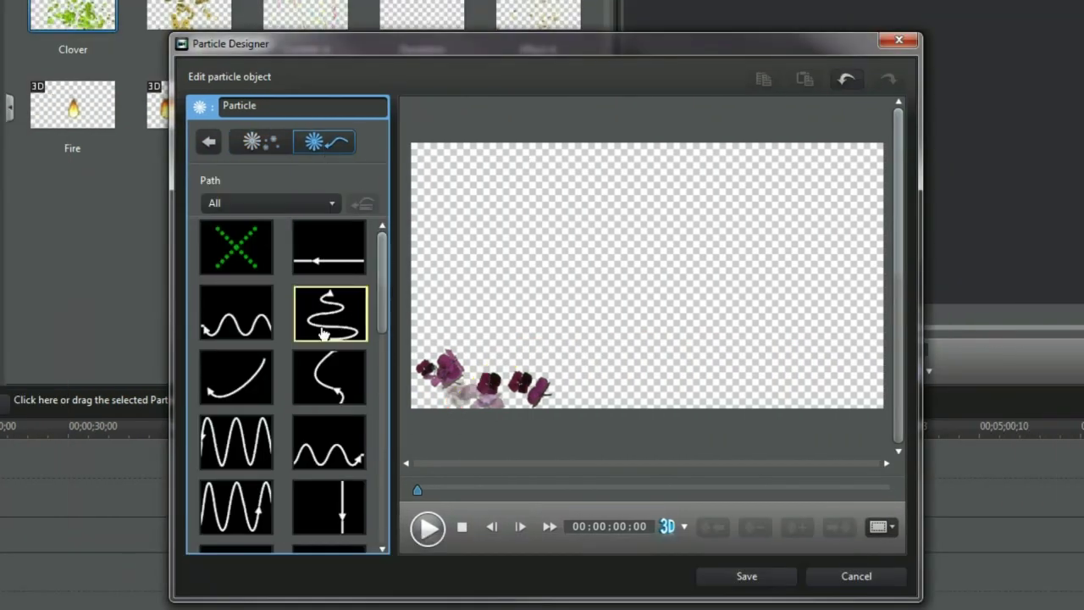
# Step: Apply the arc object path to the first particle and shift it across the frame
pyautogui.click(305, 128)
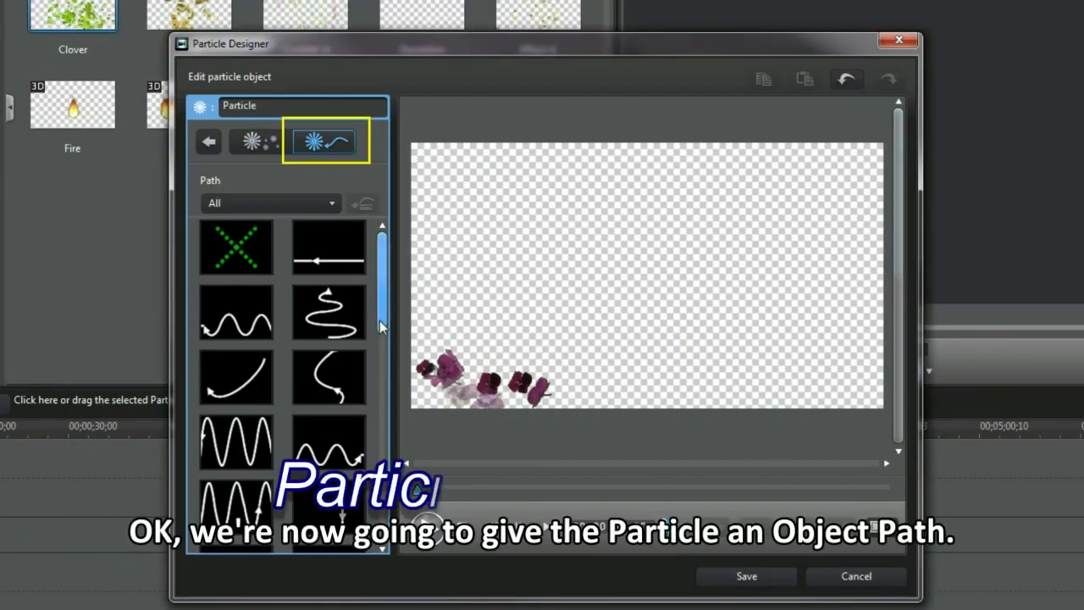
pyautogui.scroll(-5, 379, 326)
pyautogui.click(252, 319)
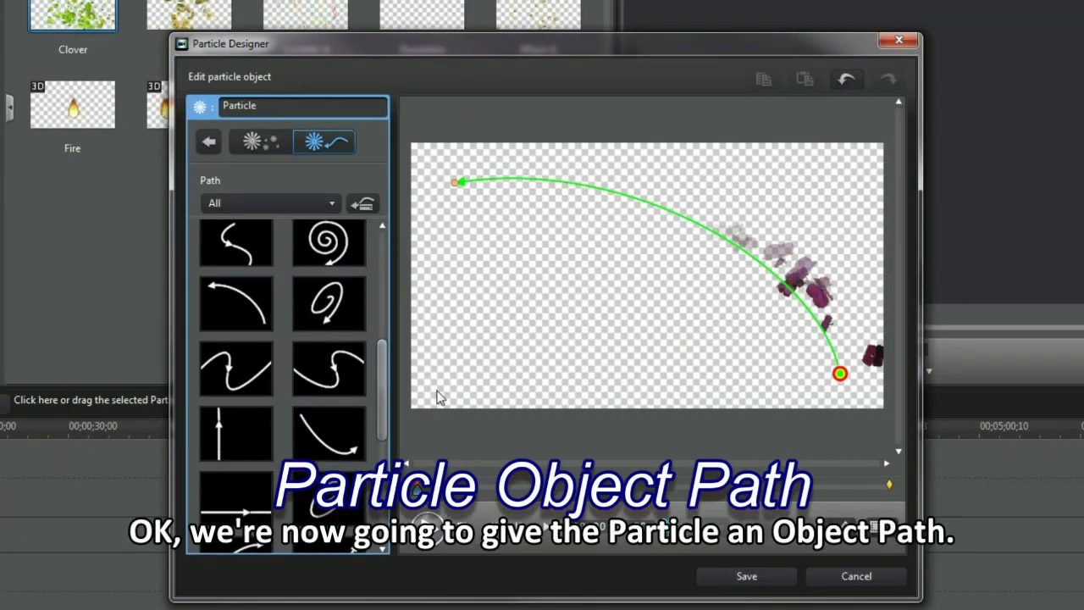
pyautogui.moveTo(839, 374); pyautogui.dragTo(860, 386)
pyautogui.moveTo(472, 195); pyautogui.dragTo(765, 194)
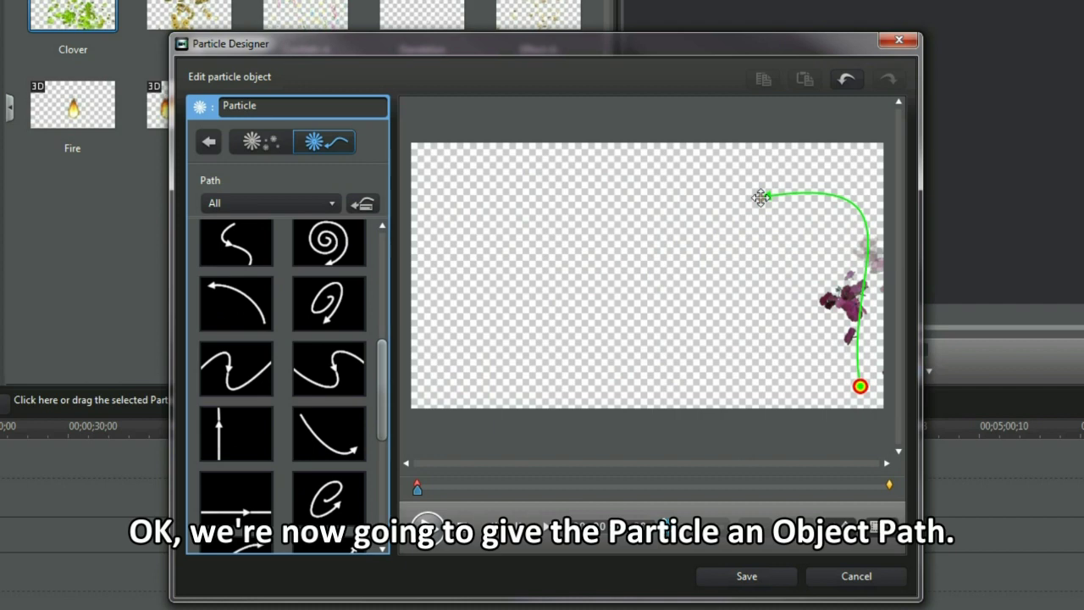
pyautogui.moveTo(860, 386); pyautogui.dragTo(584, 386)
# Step: Bend the path into a long curve from lower left to upper right and preview it
pyautogui.moveTo(496, 194); pyautogui.dragTo(749, 210)
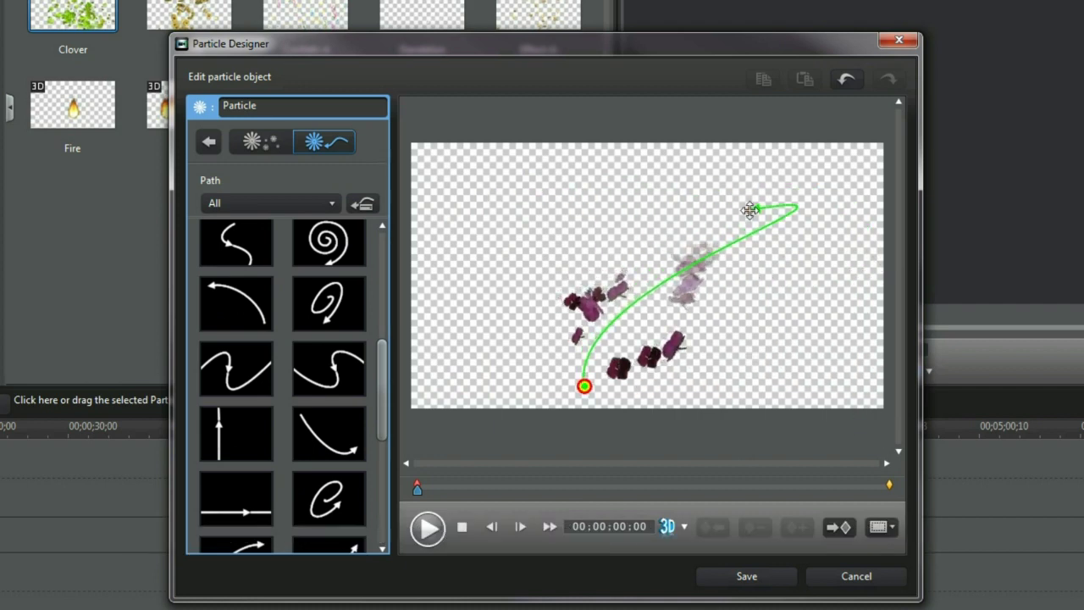
pyautogui.moveTo(584, 387); pyautogui.dragTo(466, 380)
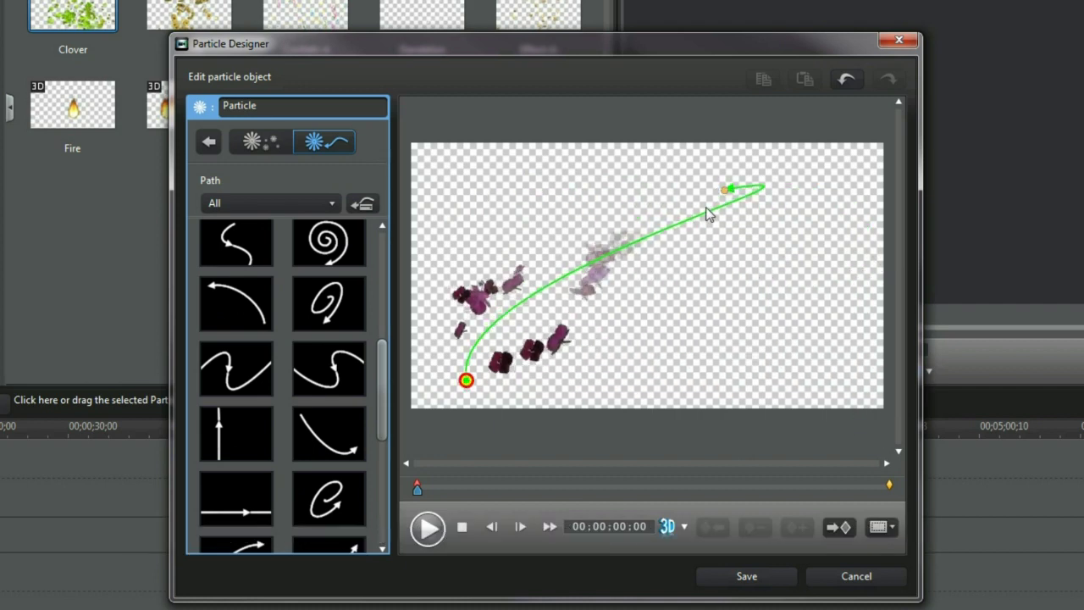
pyautogui.moveTo(466, 380); pyautogui.dragTo(435, 398)
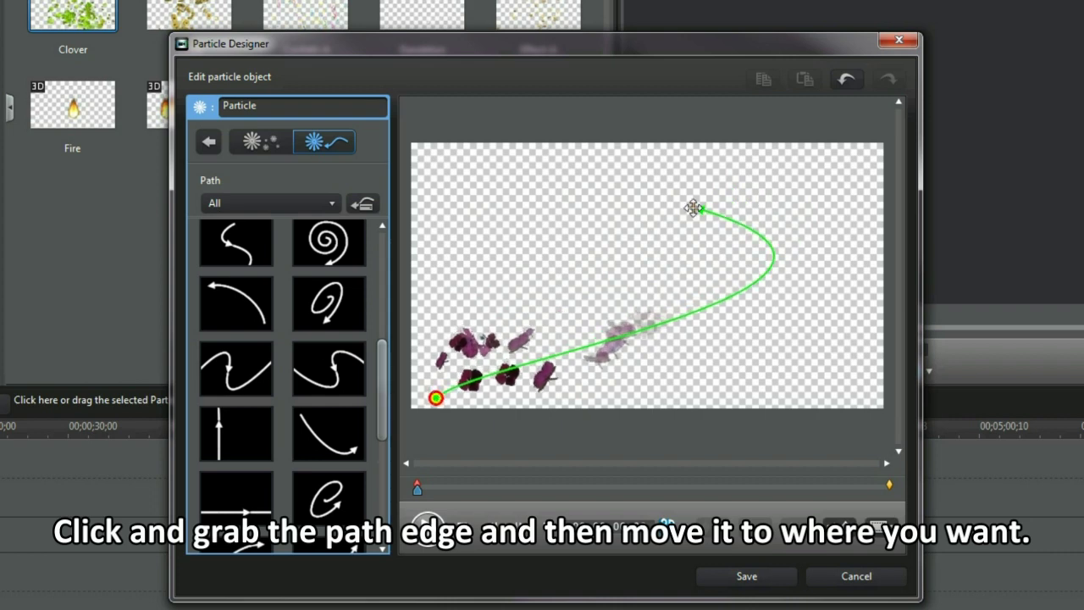
pyautogui.moveTo(694, 206); pyautogui.dragTo(753, 183)
pyautogui.moveTo(815, 248); pyautogui.dragTo(676, 213)
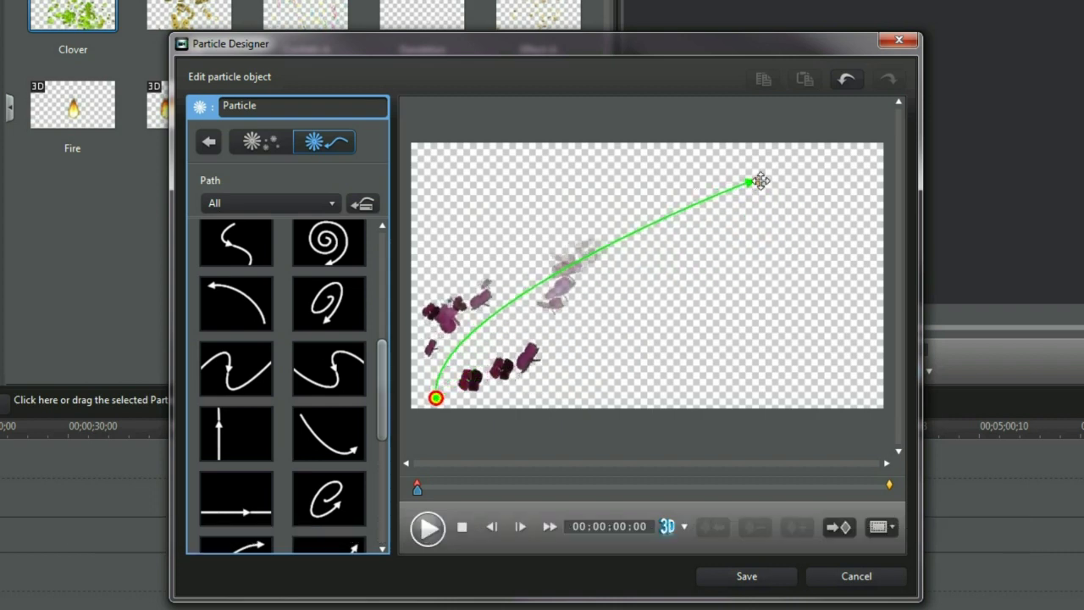
pyautogui.moveTo(760, 181); pyautogui.dragTo(849, 177)
pyautogui.moveTo(765, 201); pyautogui.dragTo(718, 259)
pyautogui.click(441, 530)
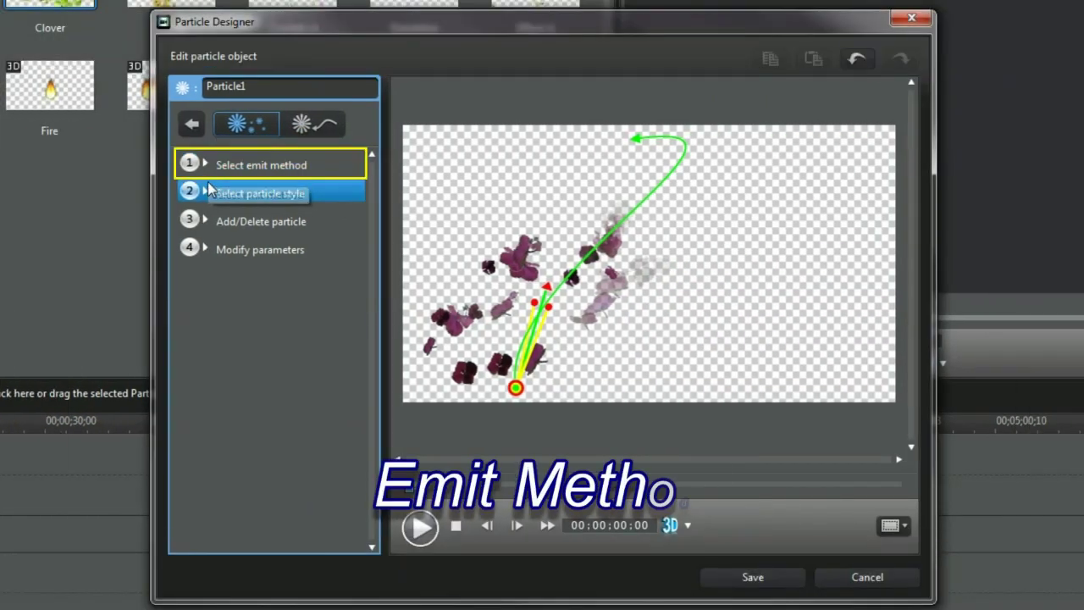
# Step: Set the emit method to Line and preview the line emitter
pyautogui.click(305, 164)
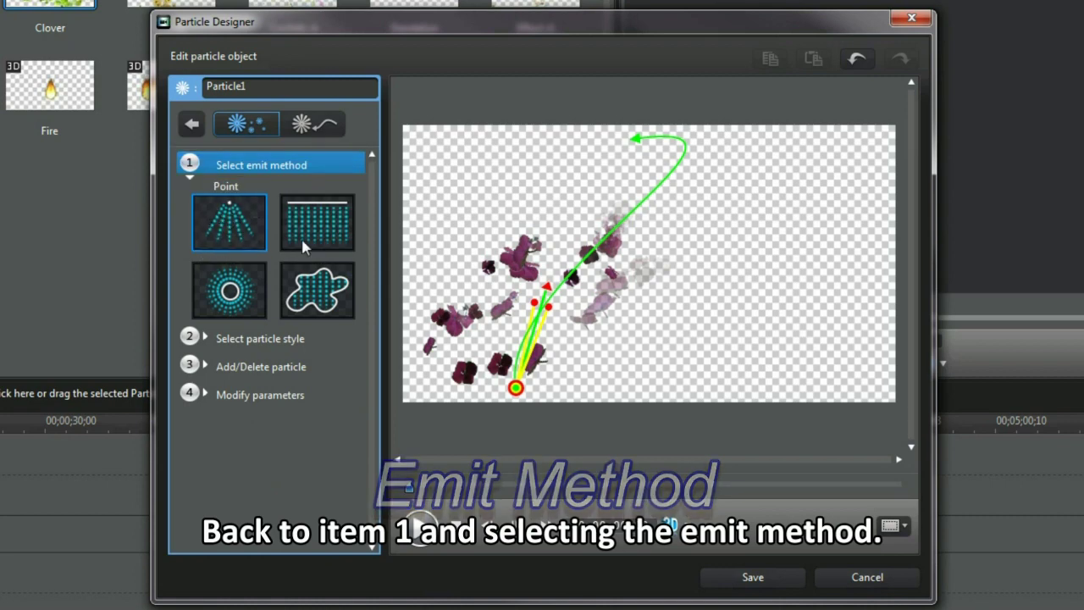
pyautogui.click(315, 237)
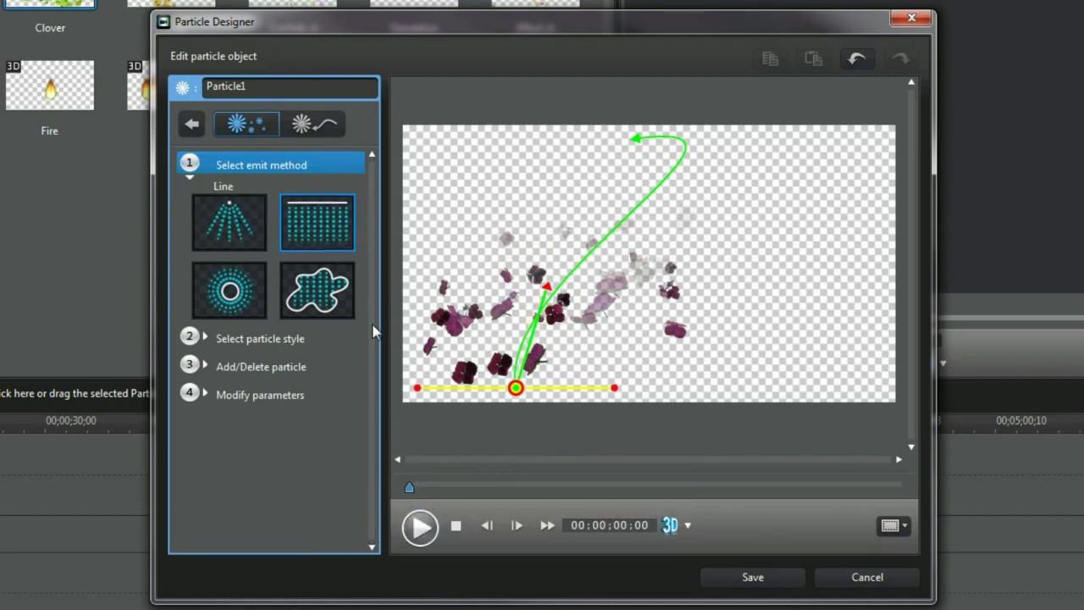
pyautogui.click(421, 526)
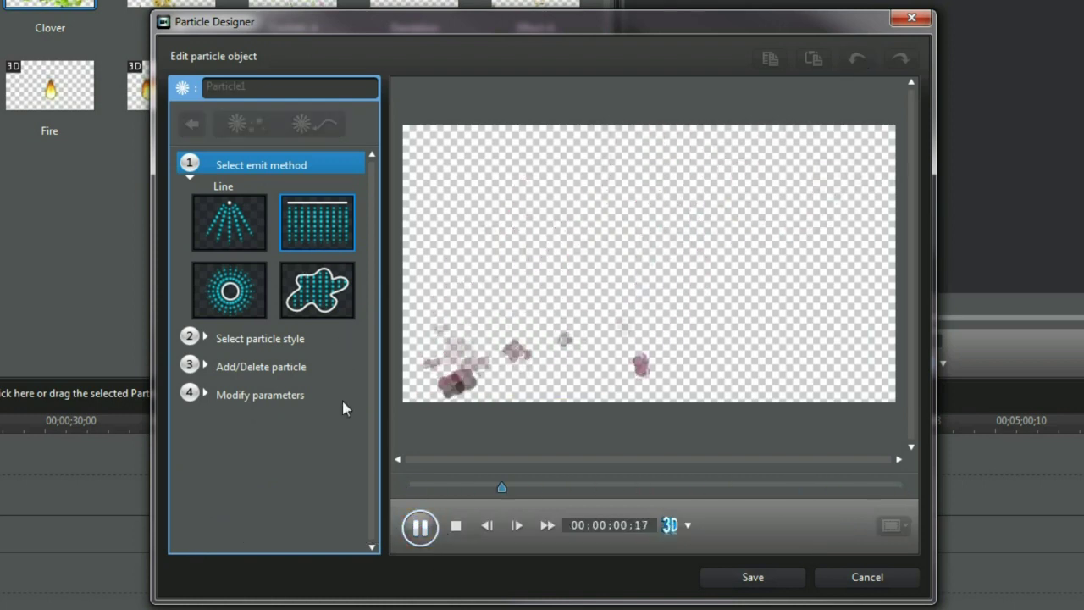
pyautogui.click(206, 338)
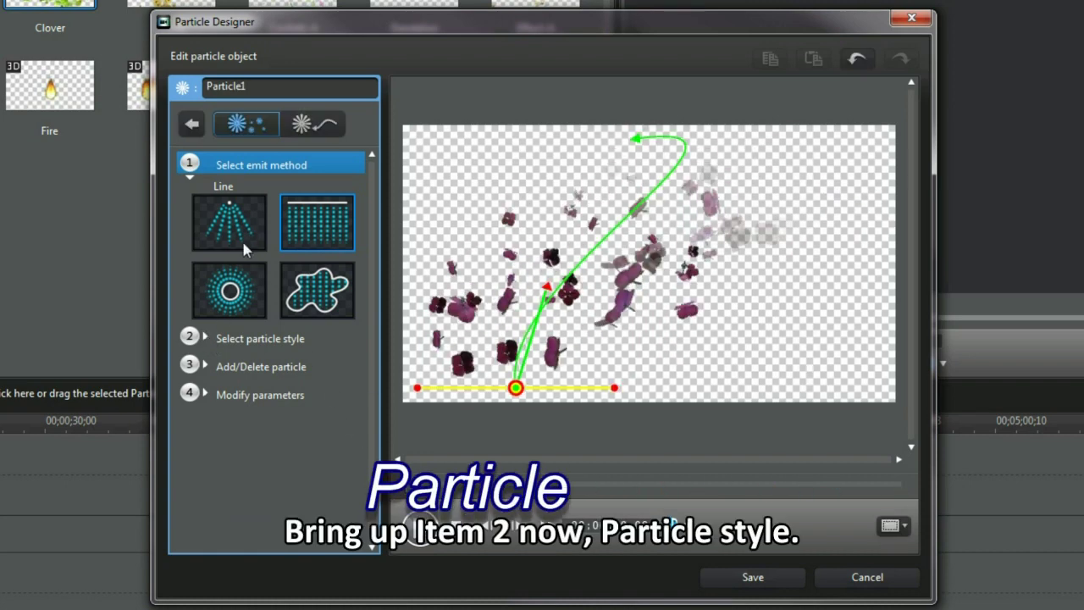
# Step: Try the Scale particle style, preview it, and collapse the style options
pyautogui.click(190, 190)
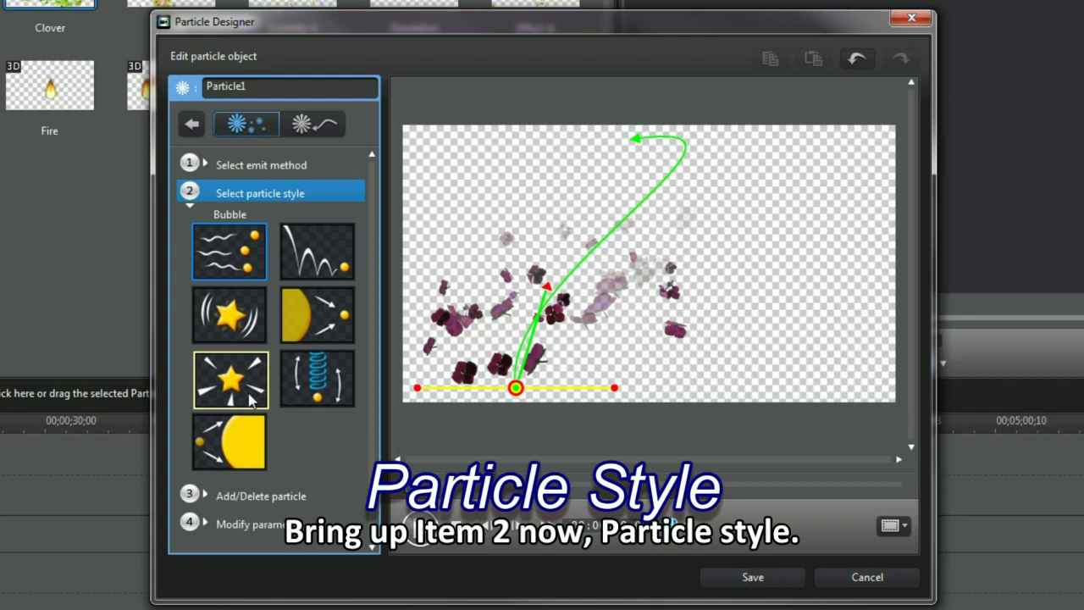
pyautogui.click(337, 329)
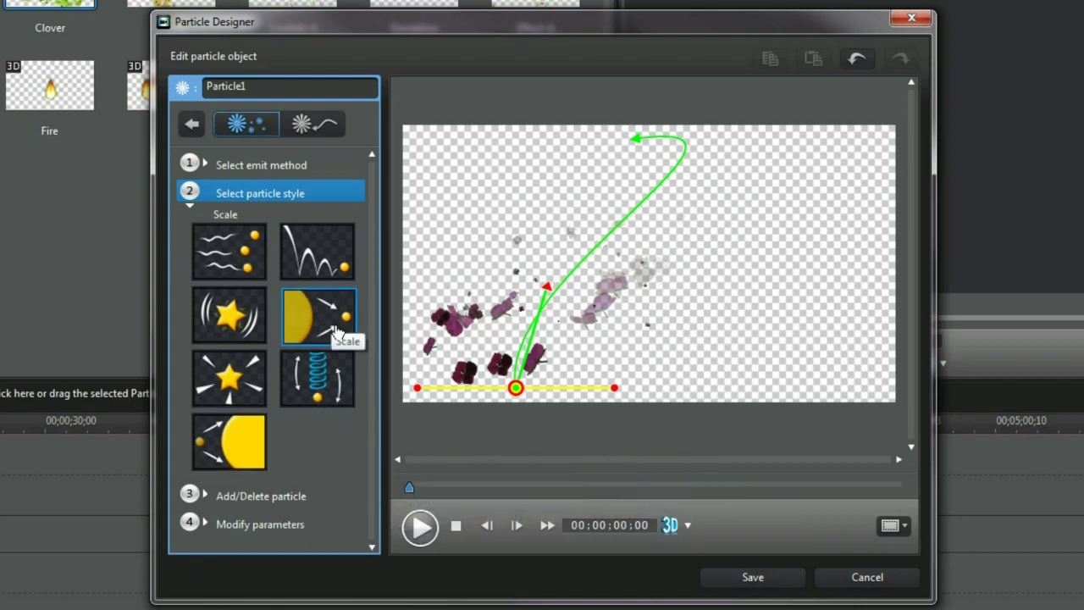
pyautogui.click(420, 527)
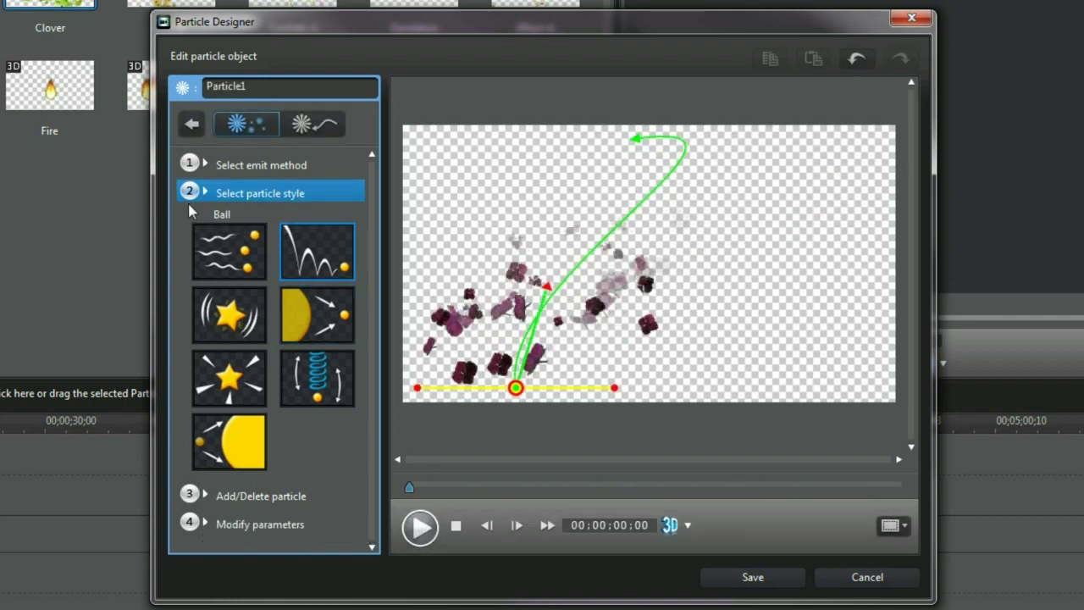
pyautogui.click(191, 195)
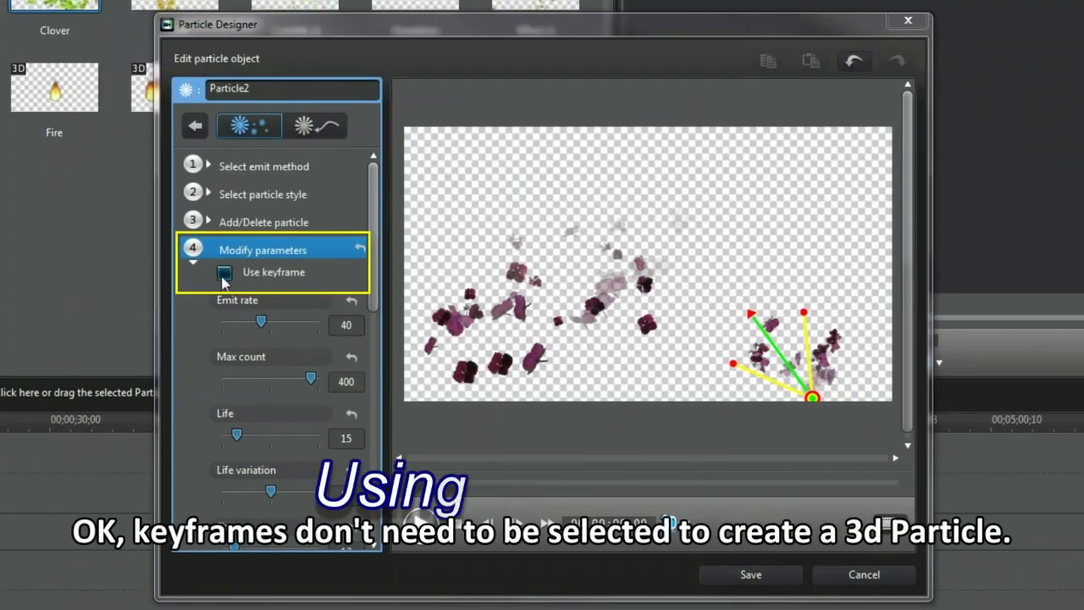
# Step: Enable Use keyframe for Particle2 and apply an arcing preset motion path
pyautogui.click(223, 273)
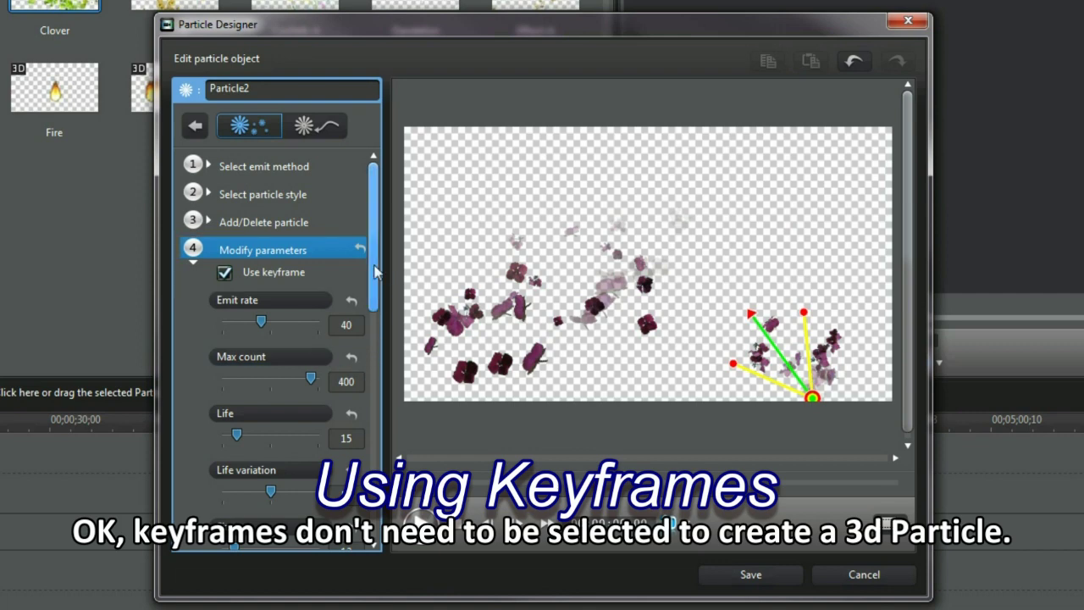
pyautogui.click(315, 126)
pyautogui.click(240, 305)
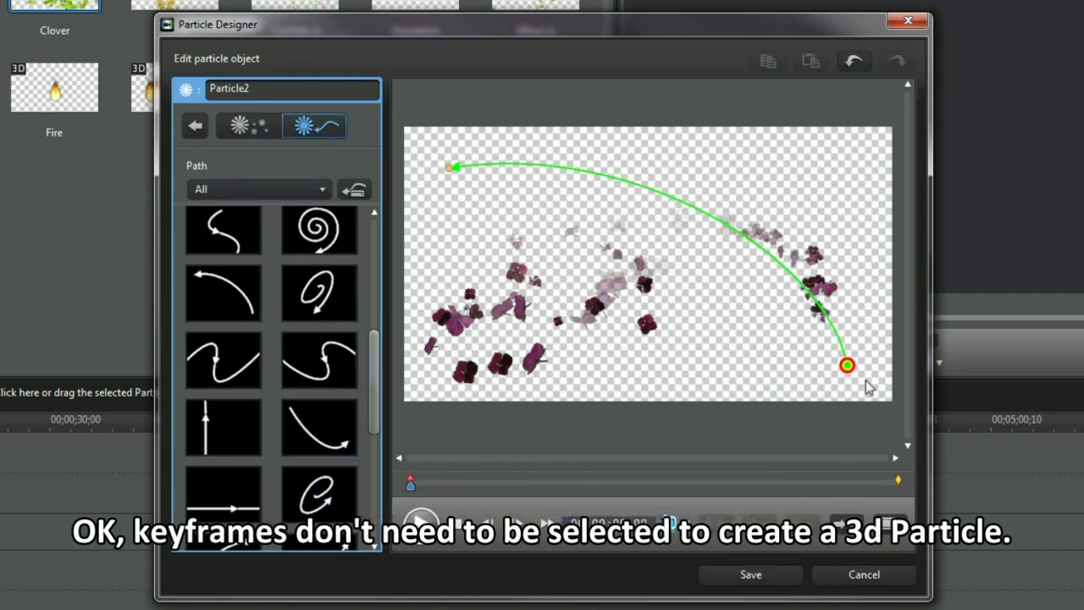
# Step: Reshape Particle2's path to curve from the lower right up toward the upper left
pyautogui.moveTo(847, 365); pyautogui.dragTo(848, 390)
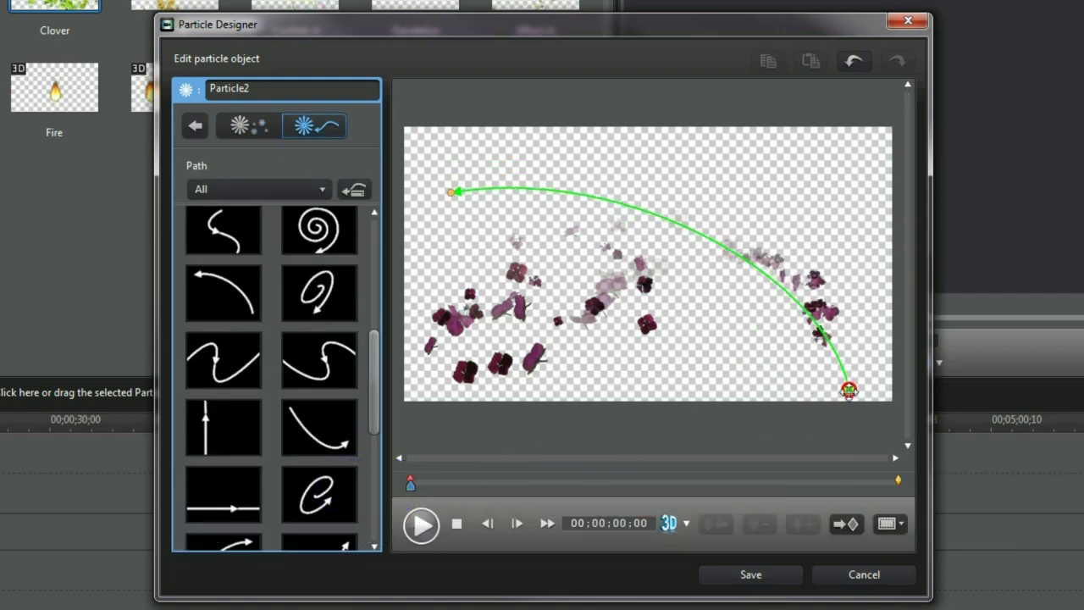
pyautogui.moveTo(794, 295); pyautogui.dragTo(662, 359)
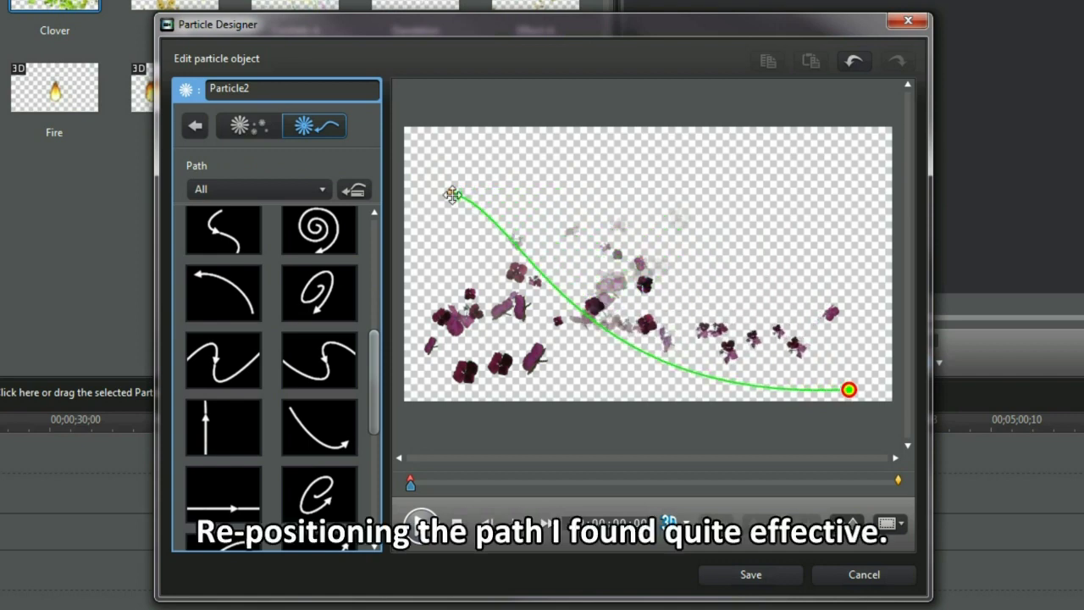
pyautogui.moveTo(453, 194); pyautogui.dragTo(555, 159)
pyautogui.moveTo(656, 346); pyautogui.dragTo(599, 307)
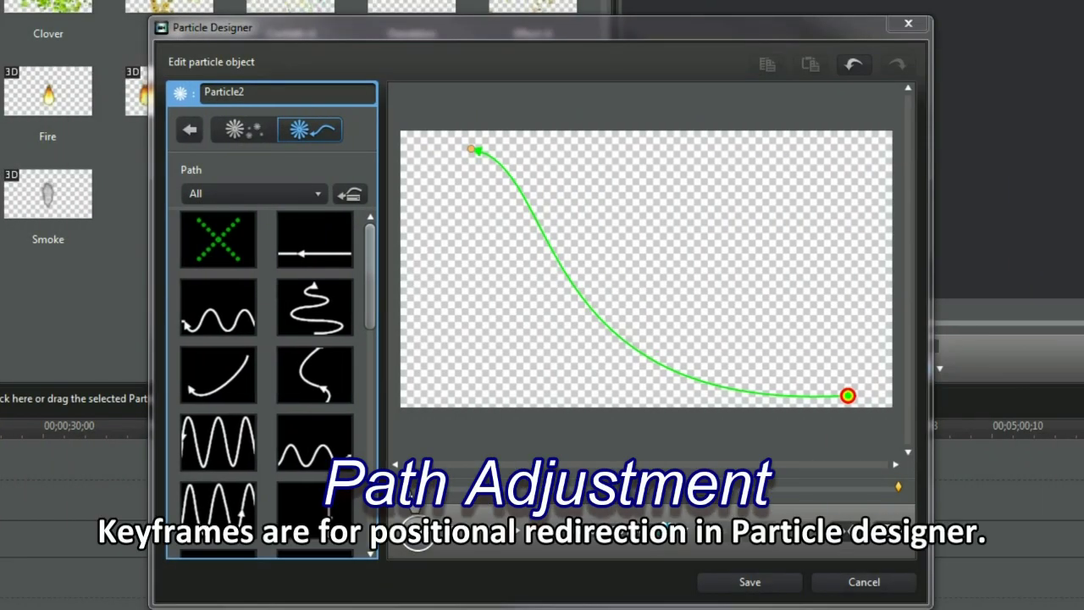
# Step: Add two keyframes on Particle2's timeline and drag their path points into a wavy route
pyautogui.click(467, 493)
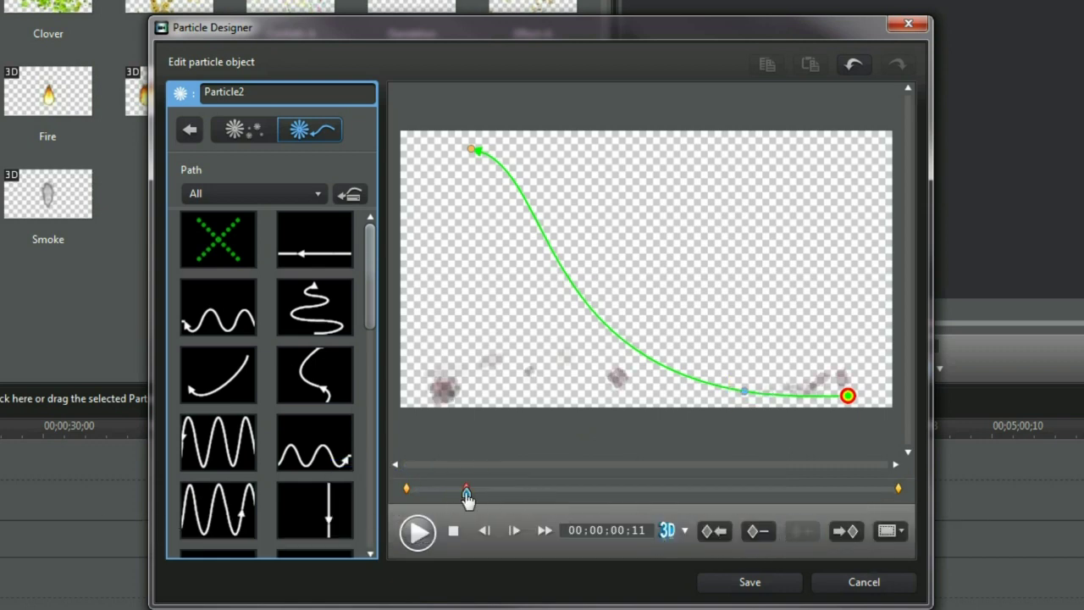
pyautogui.moveTo(740, 389); pyautogui.dragTo(758, 332)
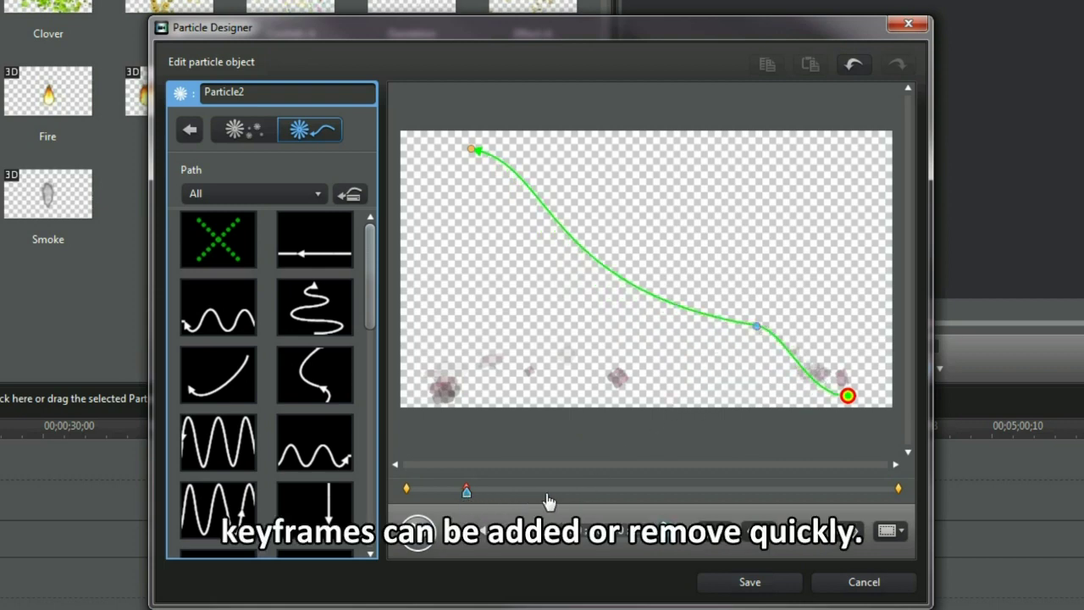
pyautogui.click(708, 549)
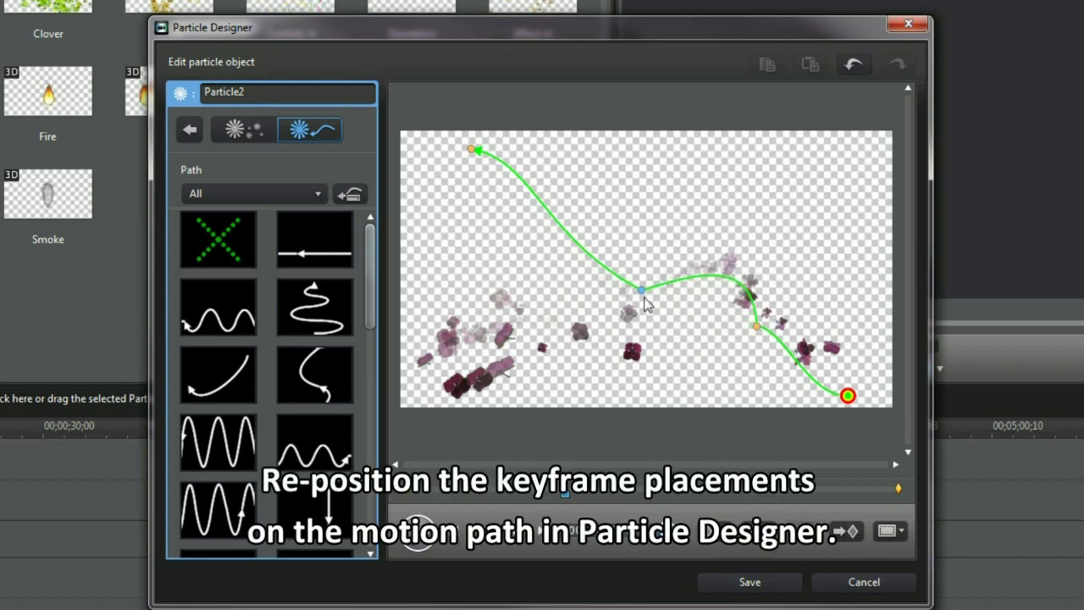
pyautogui.moveTo(642, 289); pyautogui.dragTo(587, 291)
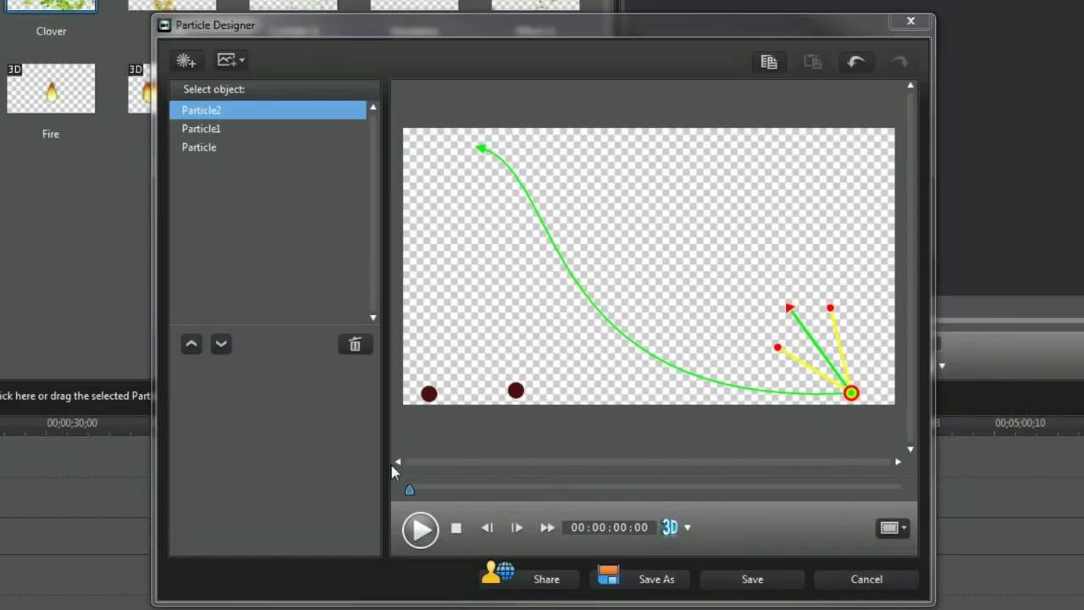
# Step: Save the design as template 'Petals' with a thumbnail frame picked on the slider
pyautogui.click(653, 579)
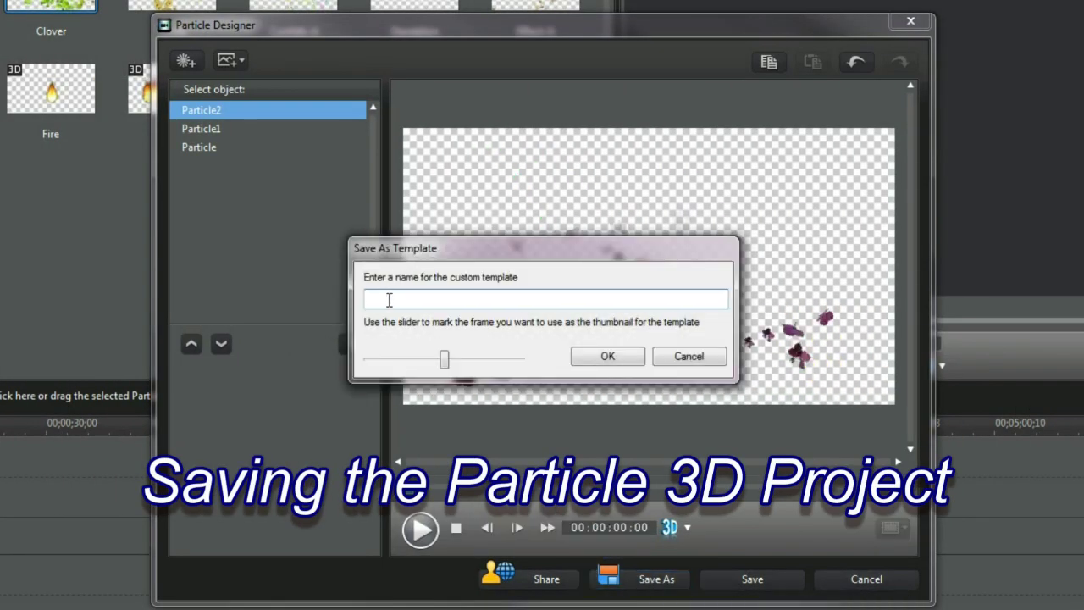
pyautogui.write('Peta')
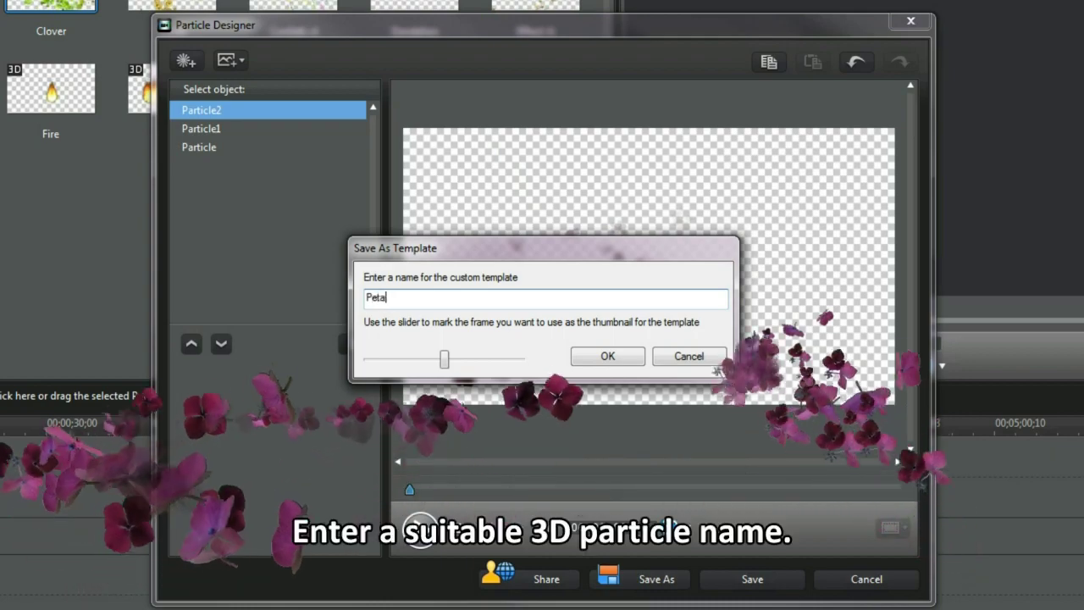
pyautogui.write('ls')
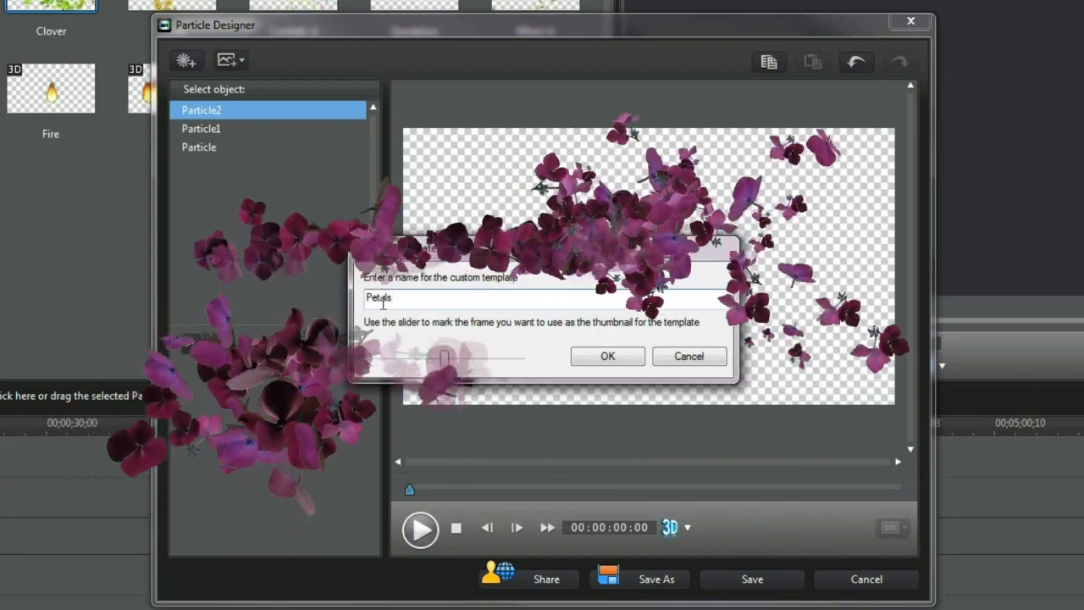
pyautogui.moveTo(446, 358); pyautogui.dragTo(506, 359)
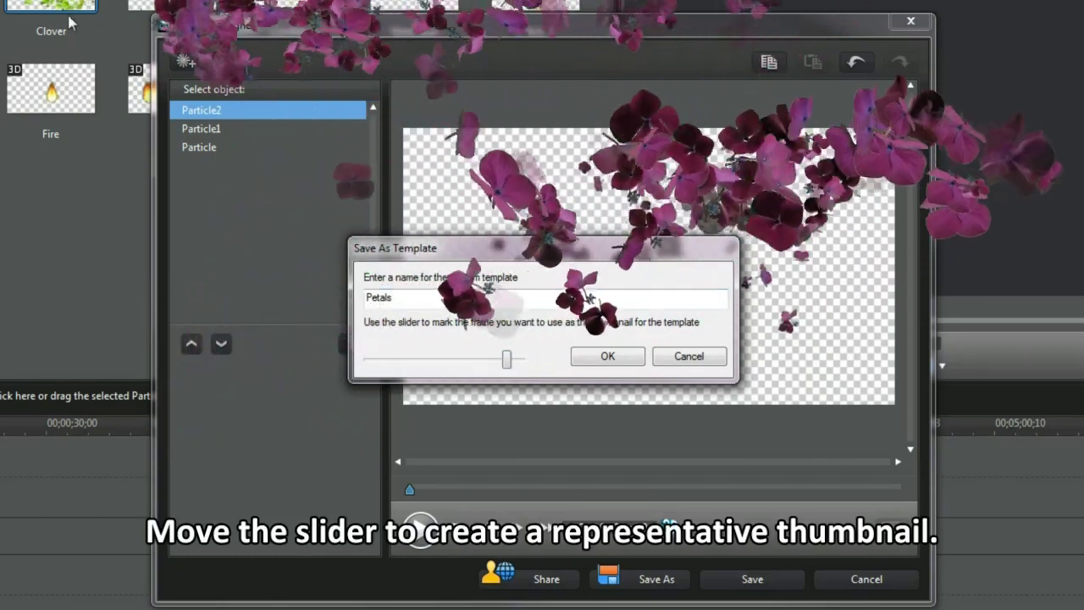
pyautogui.click(611, 357)
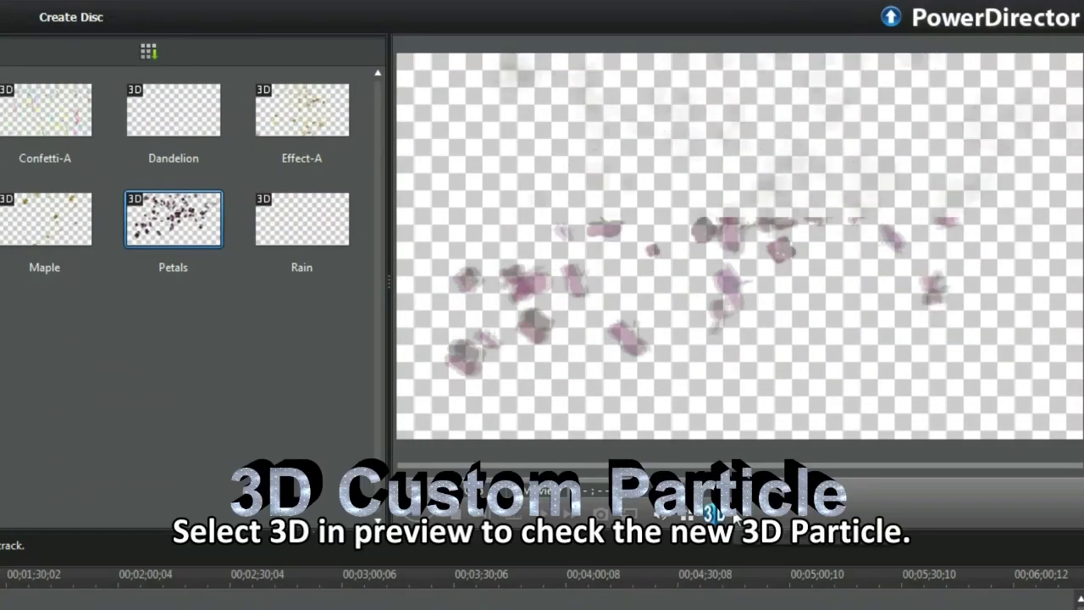
# Step: Switch the preview's 3D display mode to Anaglyph Red/Cyan
pyautogui.click(728, 515)
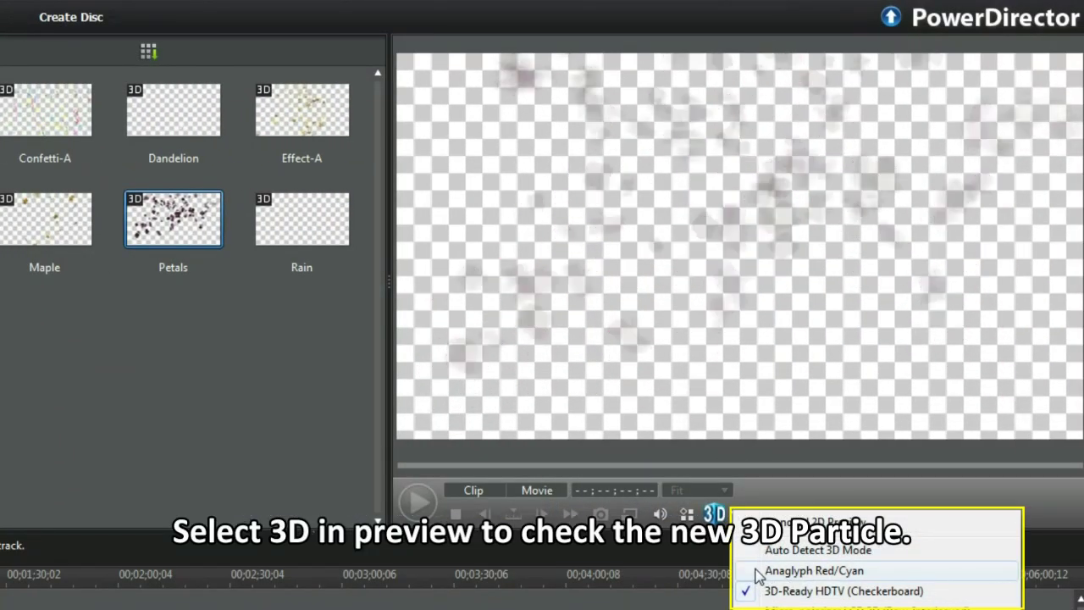
pyautogui.click(770, 570)
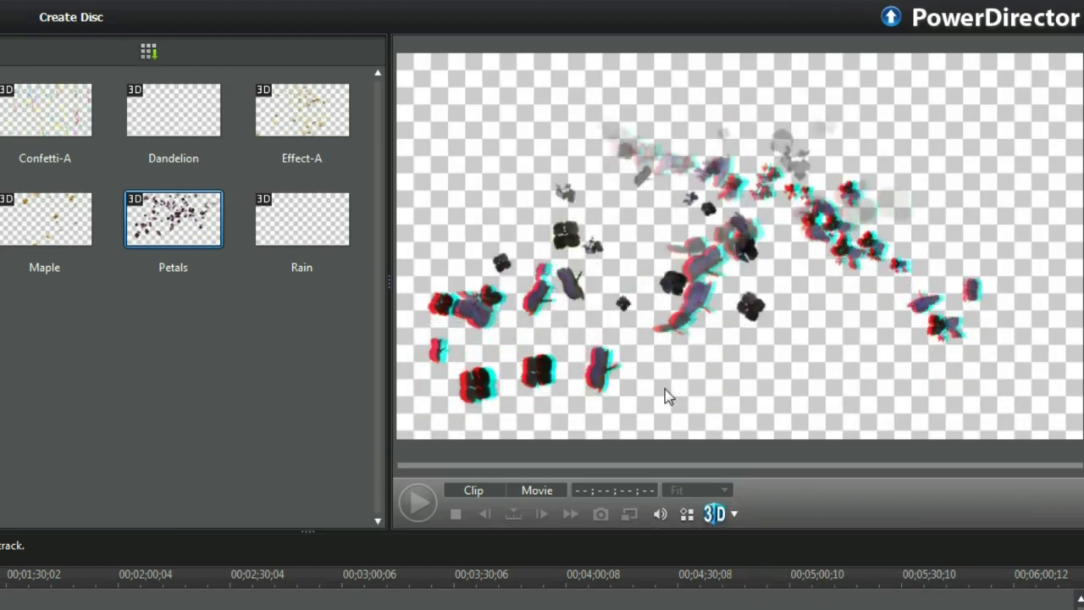